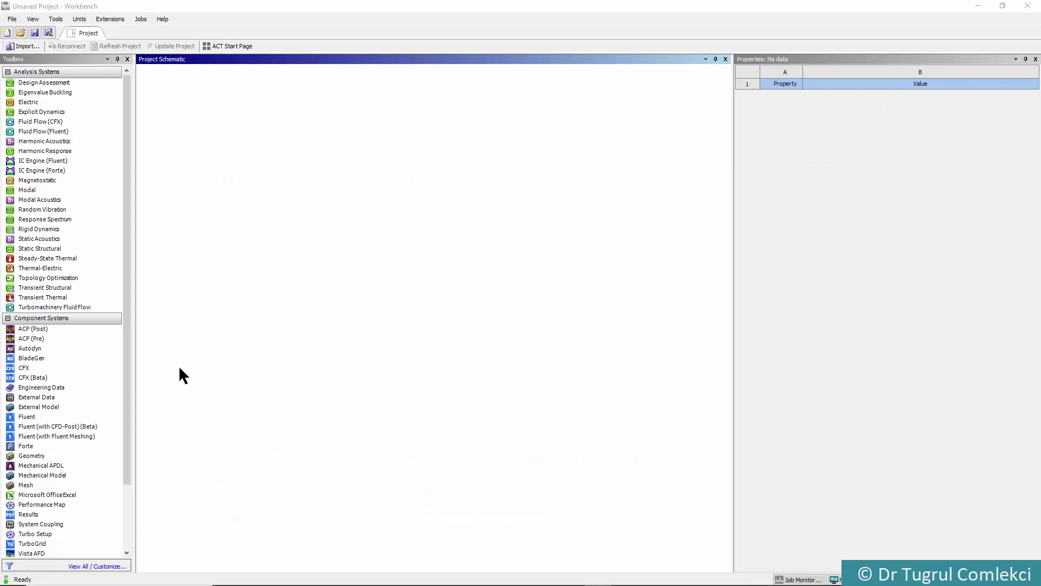
# Step: Add a standalone Steady-State Thermal system to the project and review its Engineering Data
pyautogui.click(48, 262)
pyautogui.moveTo(30, 255); pyautogui.dragTo(183, 112)
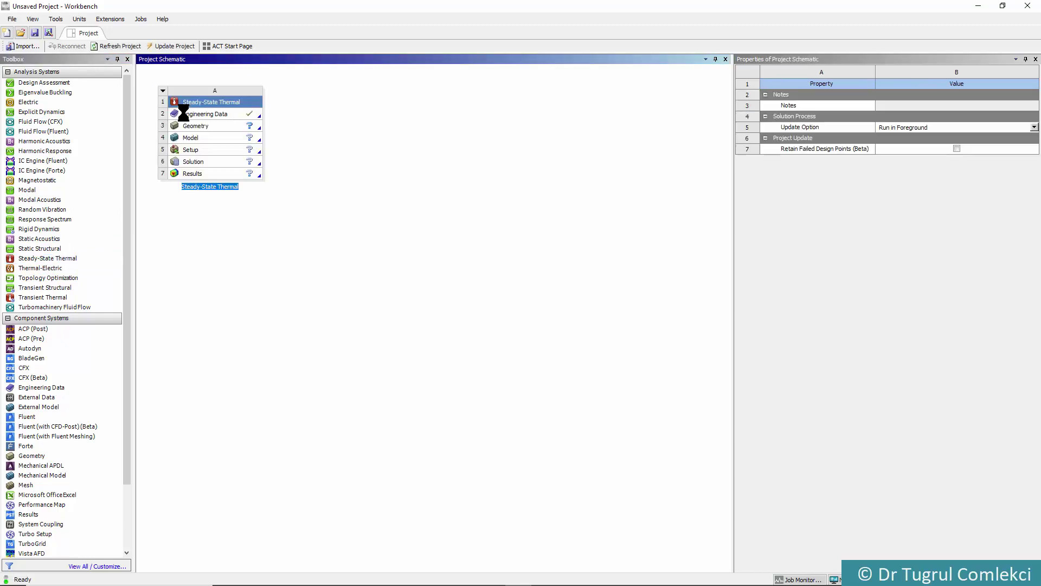
pyautogui.doubleClick(223, 116)
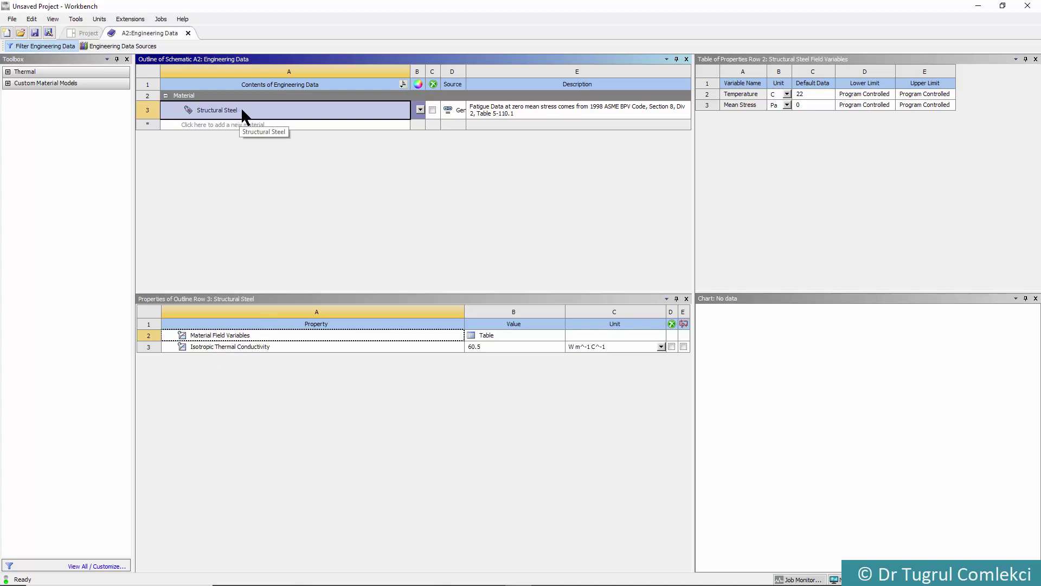
pyautogui.click(188, 33)
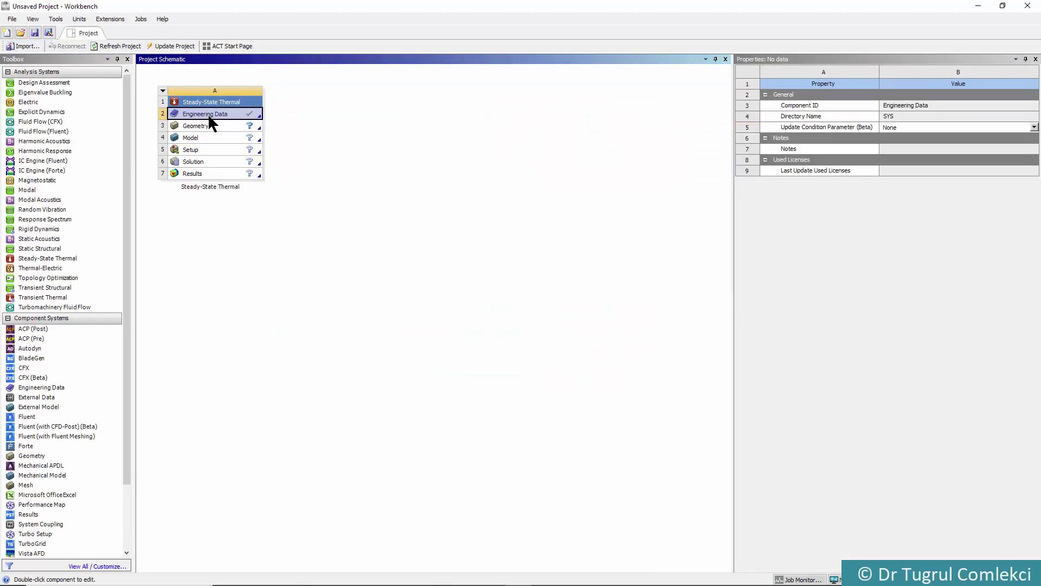
# Step: Change the Geometry cell's Analysis Type from 3D to 2D
pyautogui.click(211, 125)
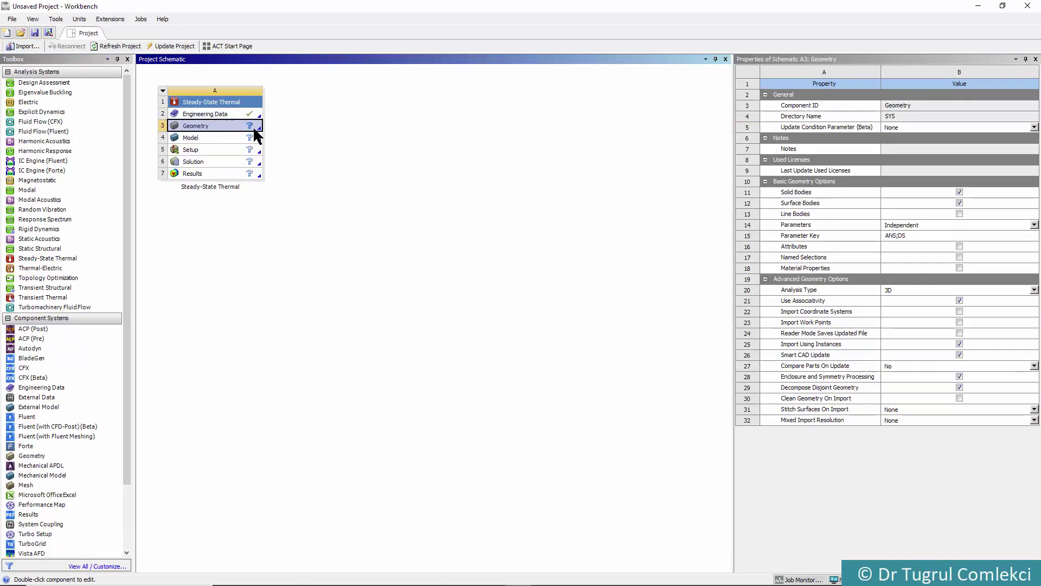
pyautogui.click(907, 290)
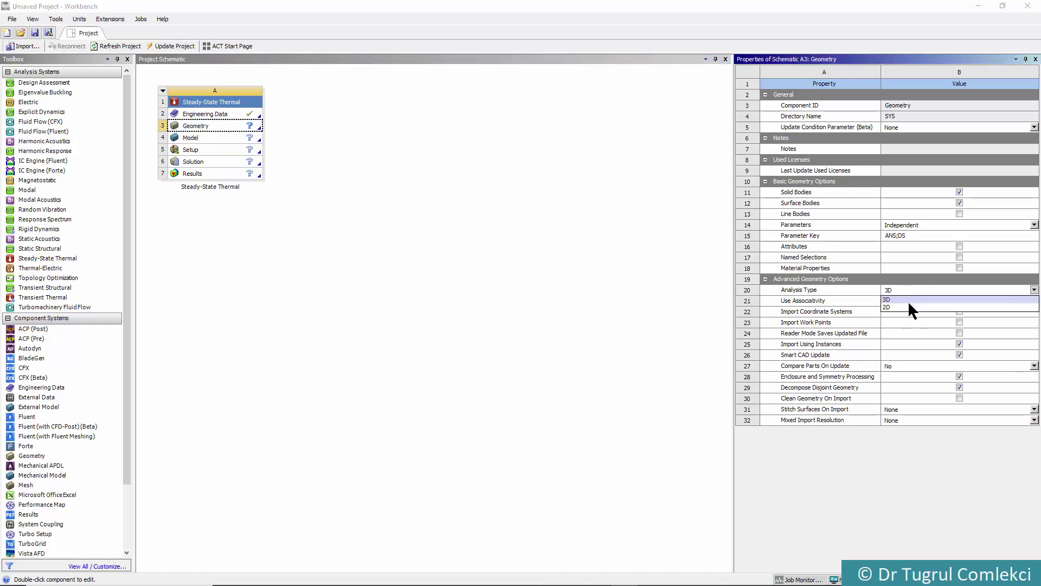
pyautogui.click(909, 306)
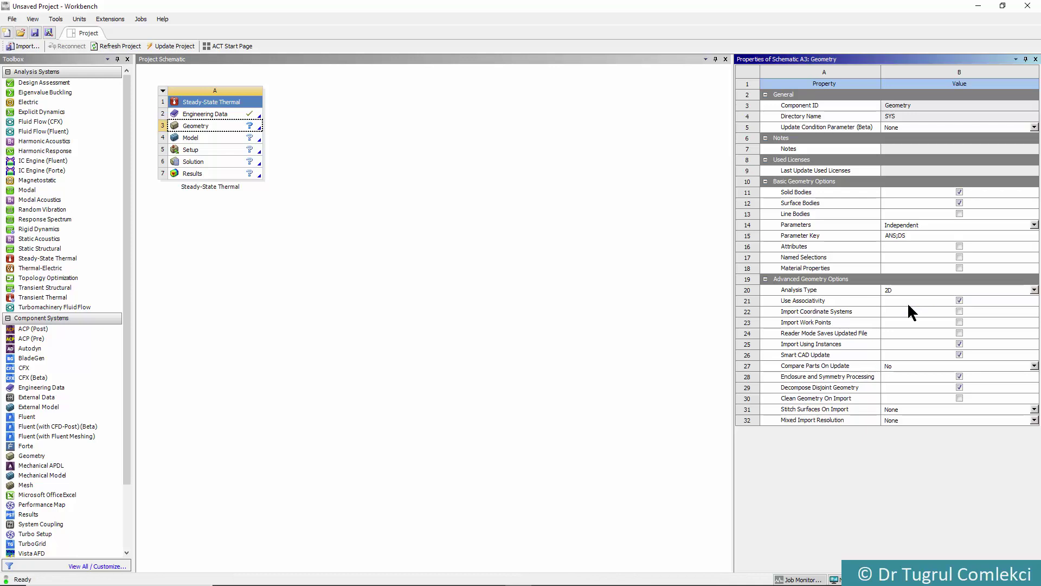
pyautogui.rightClick(228, 126)
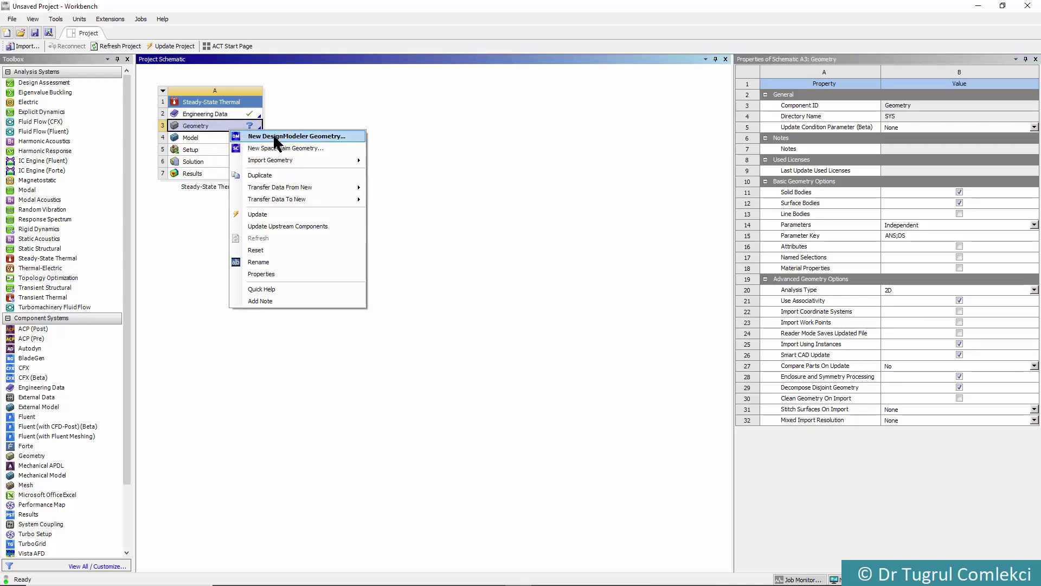
# Step: Start a new DesignModeler geometry, sketch on the XYPlane face-on, zoom in and begin a rectangle
pyautogui.click(270, 136)
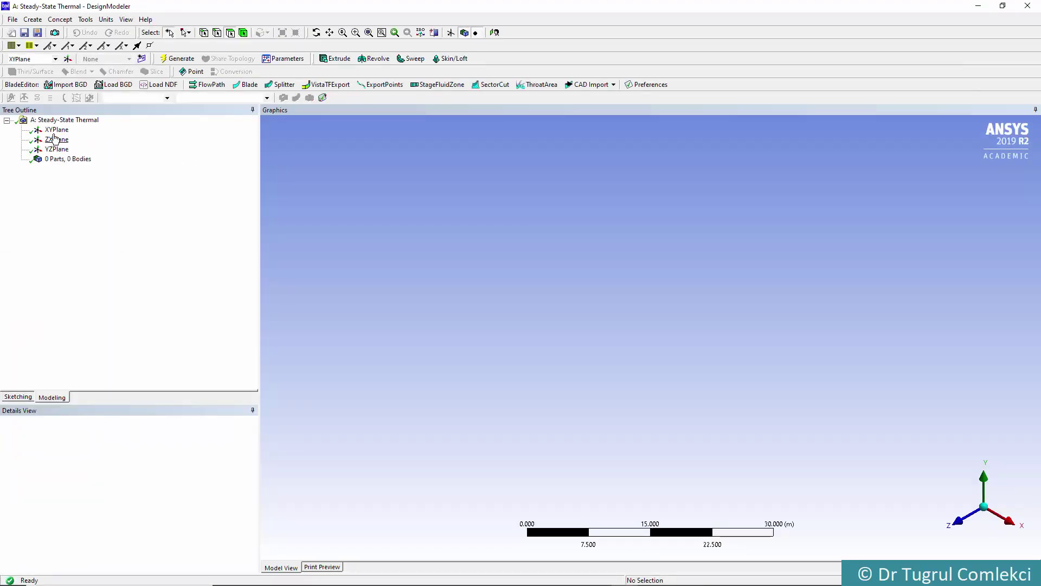
pyautogui.click(56, 130)
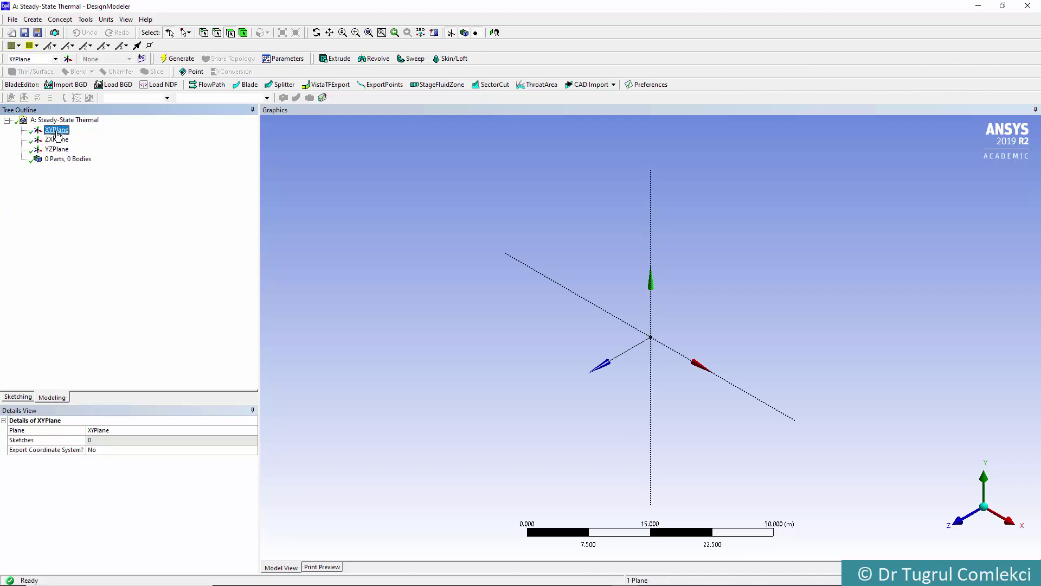
pyautogui.click(18, 398)
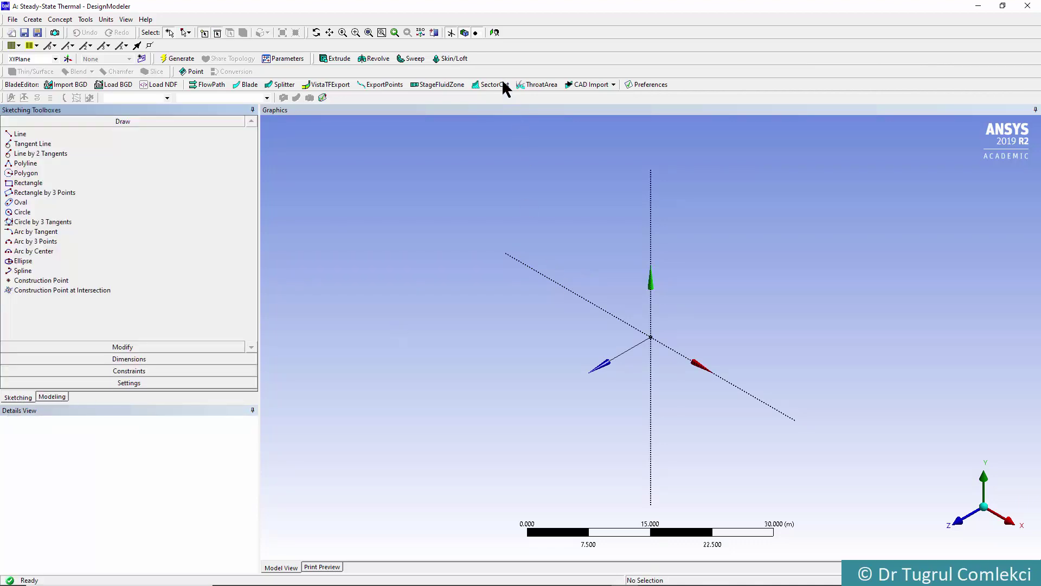
pyautogui.click(495, 33)
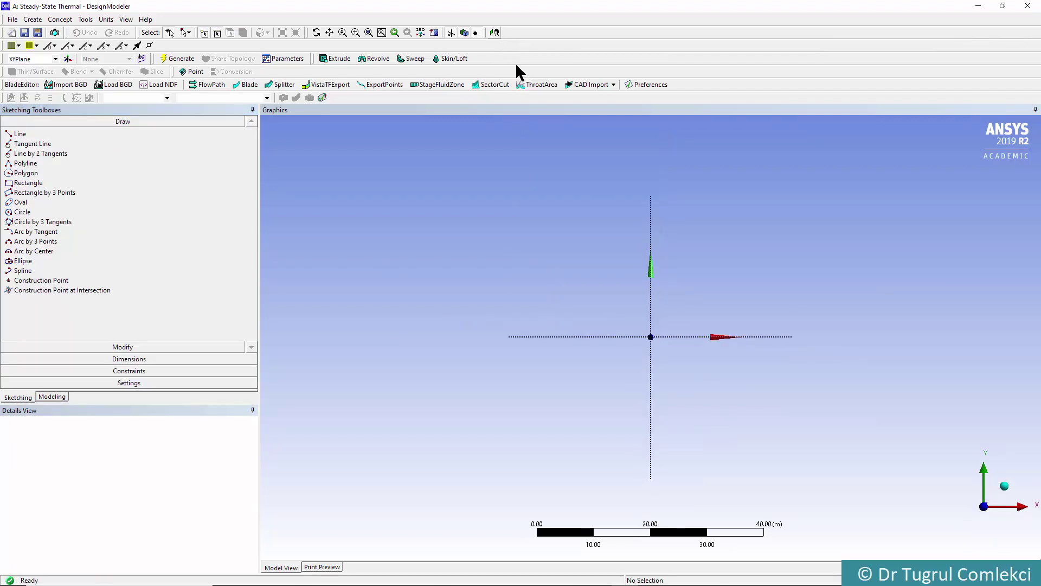
pyautogui.scroll(5, 684, 336)
pyautogui.scroll(5, 685, 336)
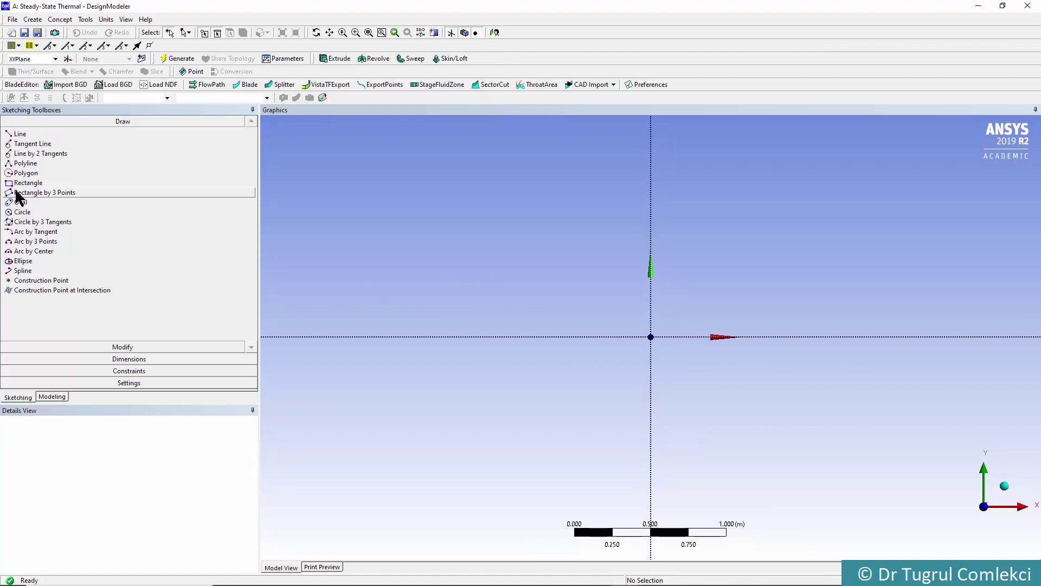
pyautogui.click(28, 183)
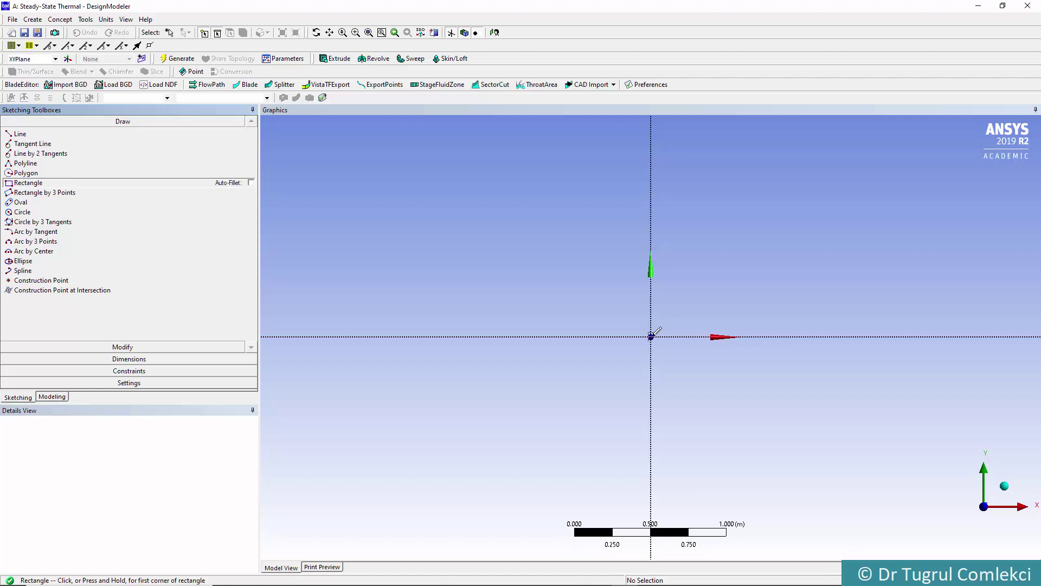
# Step: Draw a rectangle from the origin and add horizontal and vertical dimensions to it
pyautogui.click(651, 336)
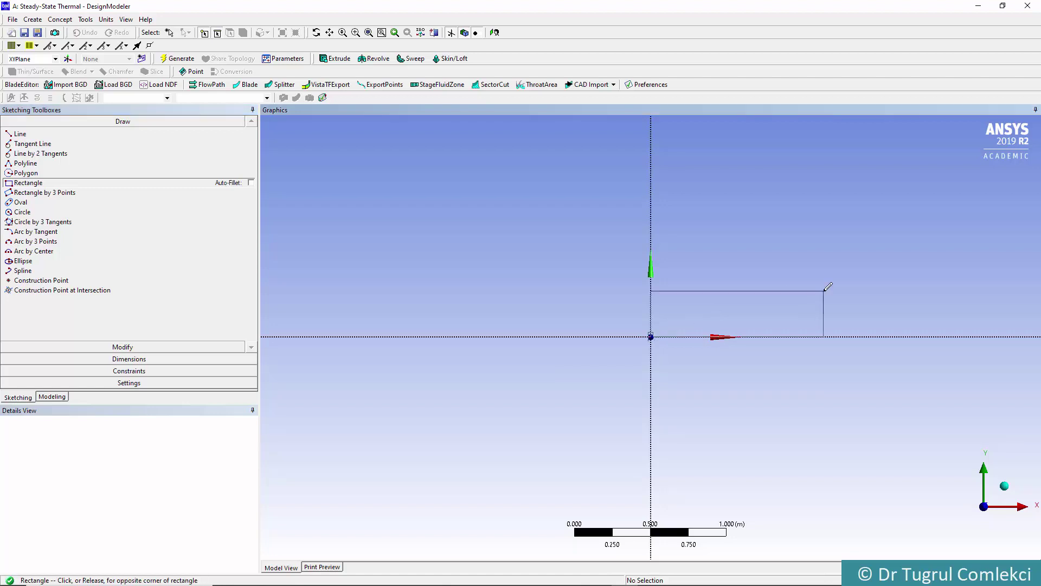
pyautogui.click(881, 282)
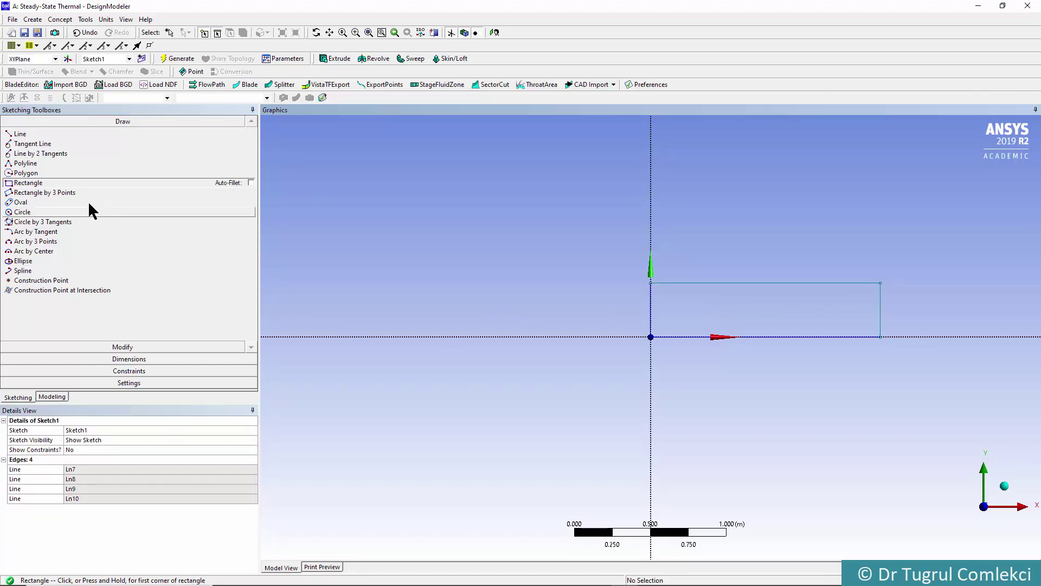
pyautogui.click(121, 359)
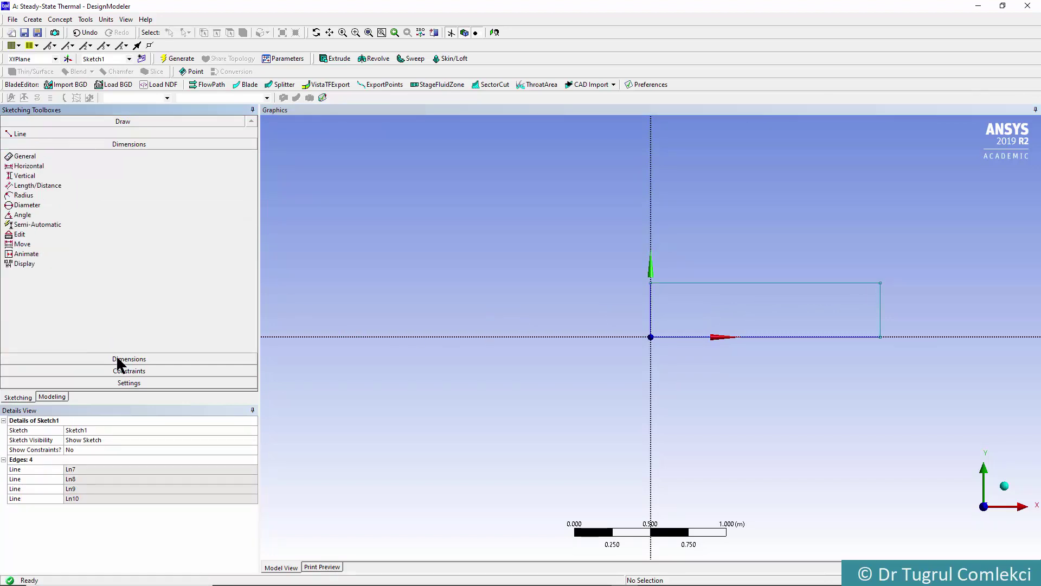
pyautogui.click(30, 167)
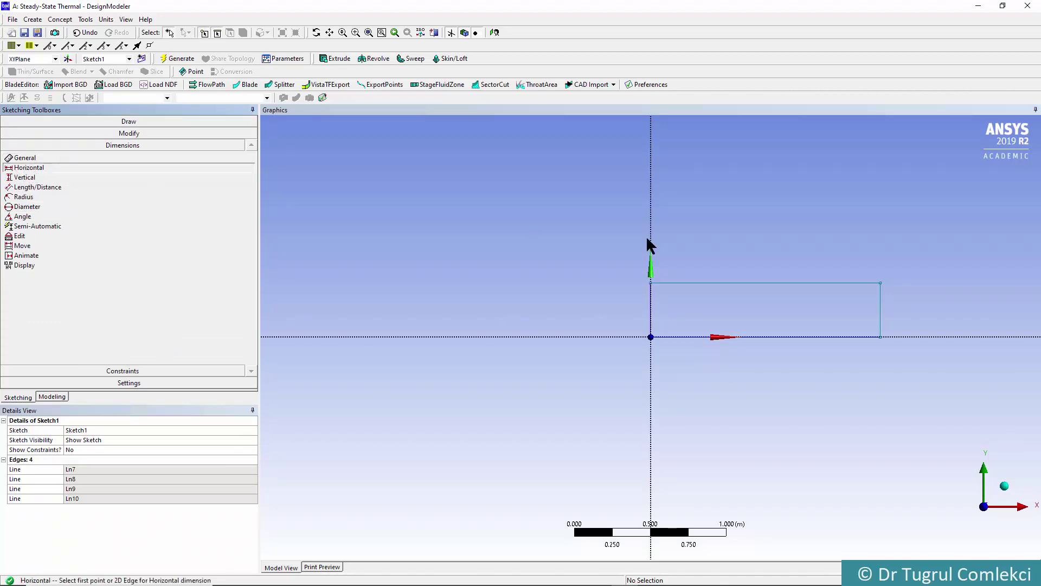
pyautogui.click(653, 314)
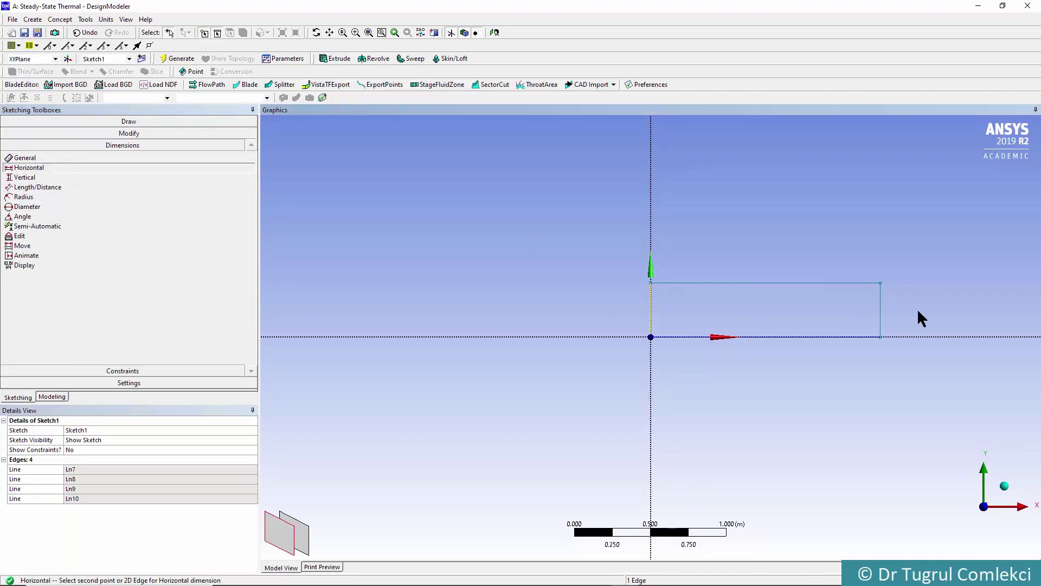
pyautogui.click(881, 312)
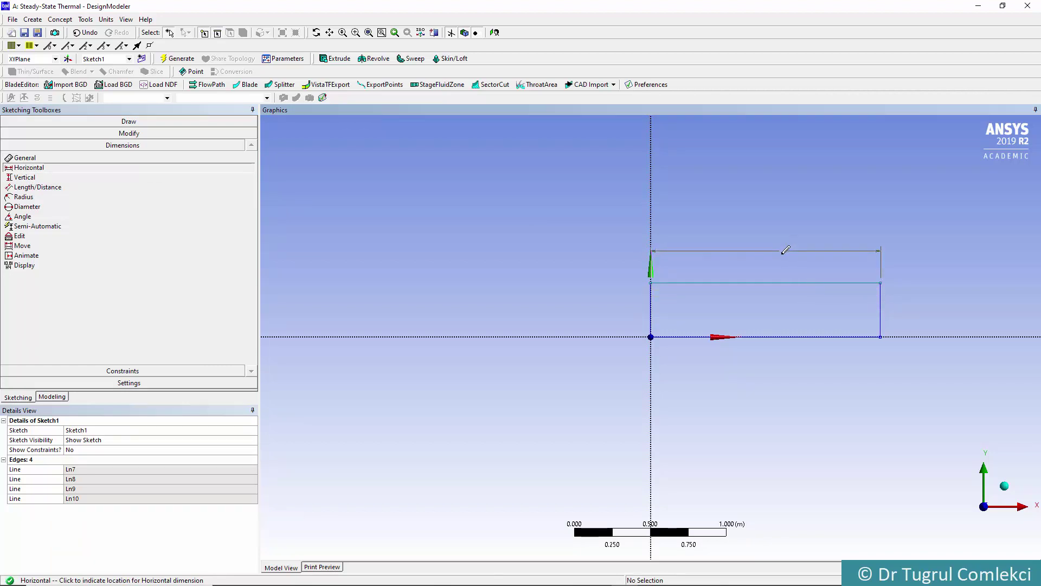
pyautogui.click(782, 254)
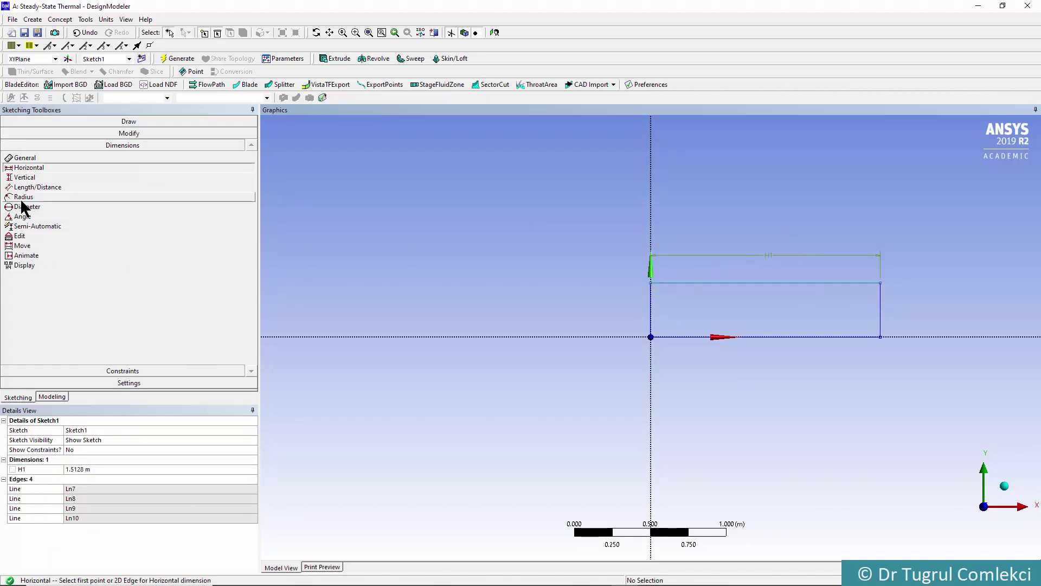
pyautogui.click(27, 177)
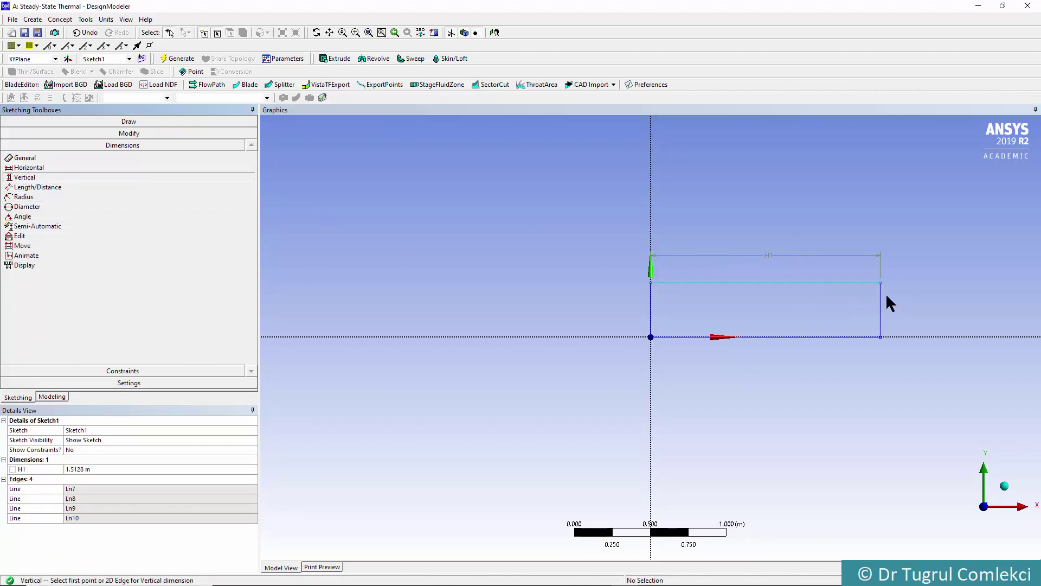
pyautogui.click(848, 340)
pyautogui.click(849, 284)
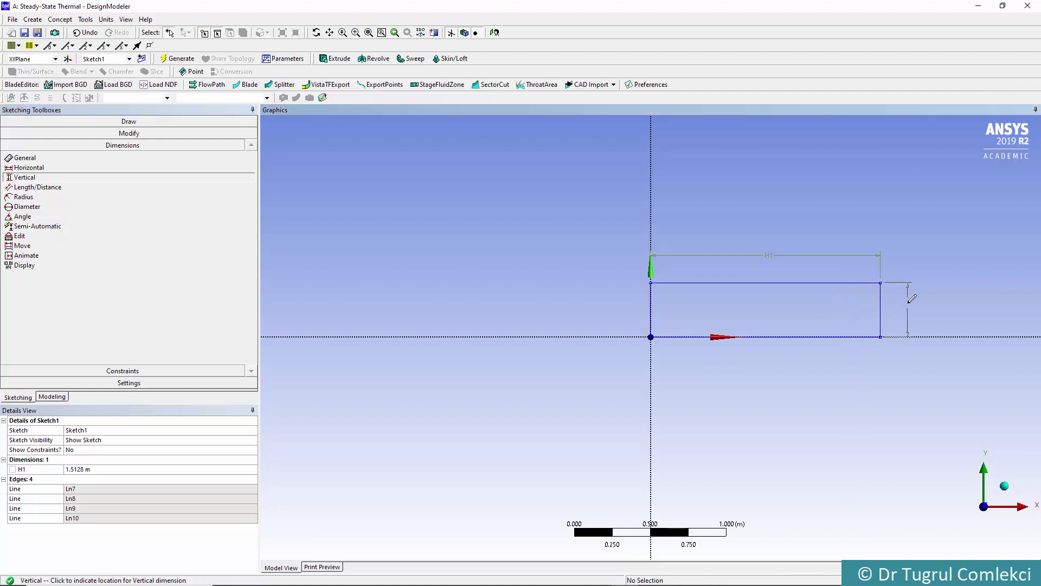
pyautogui.click(908, 296)
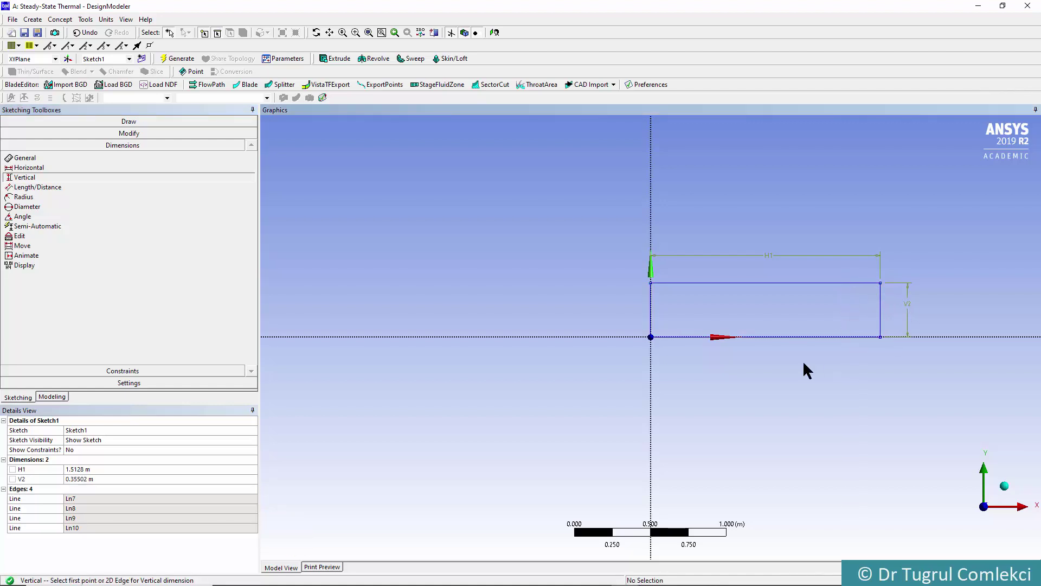
# Step: Set the width H1 to 0.3 m and the height V2 to 0.01 m
pyautogui.click(79, 470)
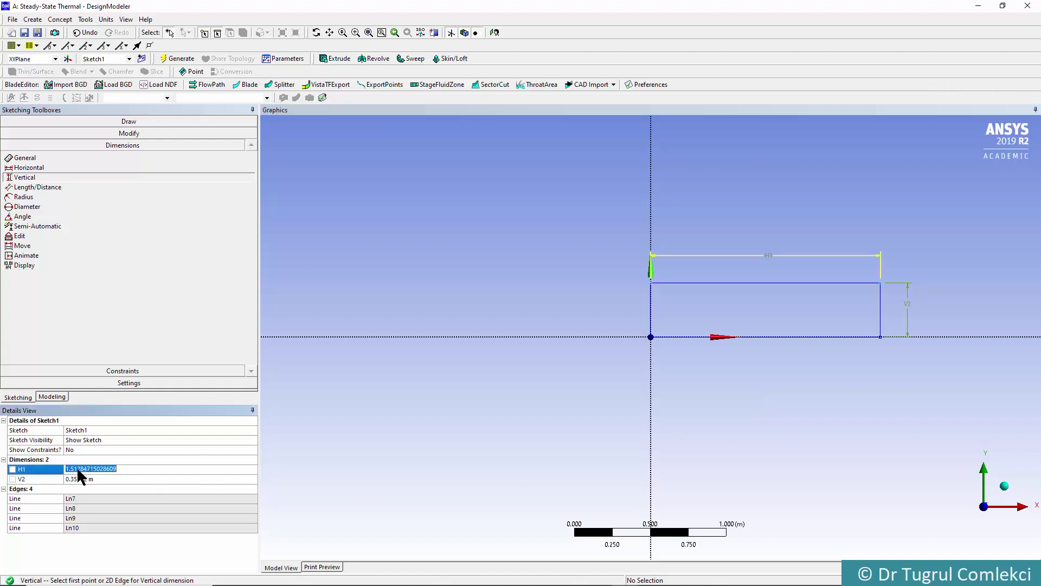
pyautogui.write('0.3')
pyautogui.press('Return')
pyautogui.click(86, 480)
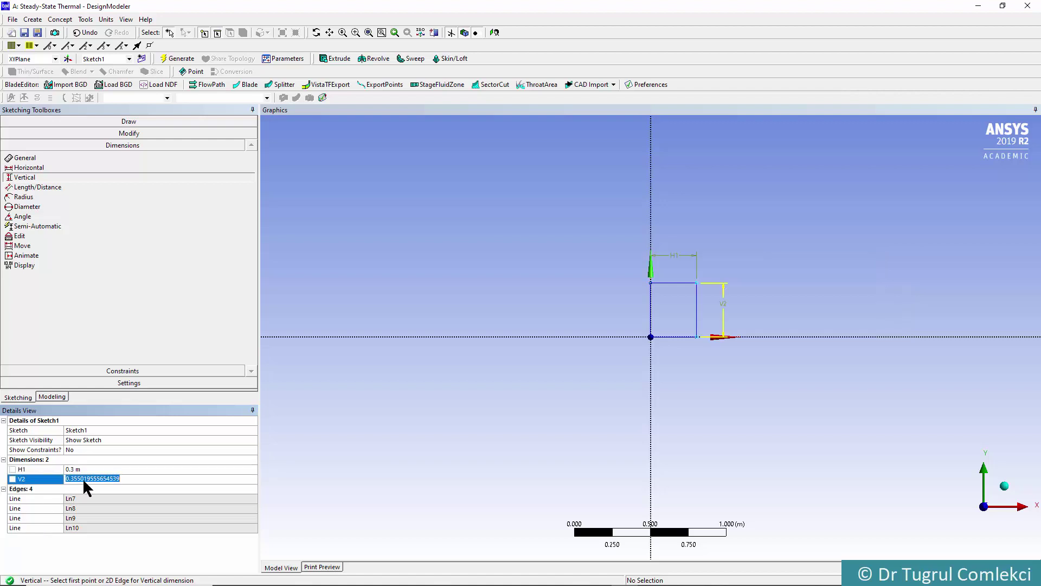
pyautogui.write('0.01')
pyautogui.press('Return')
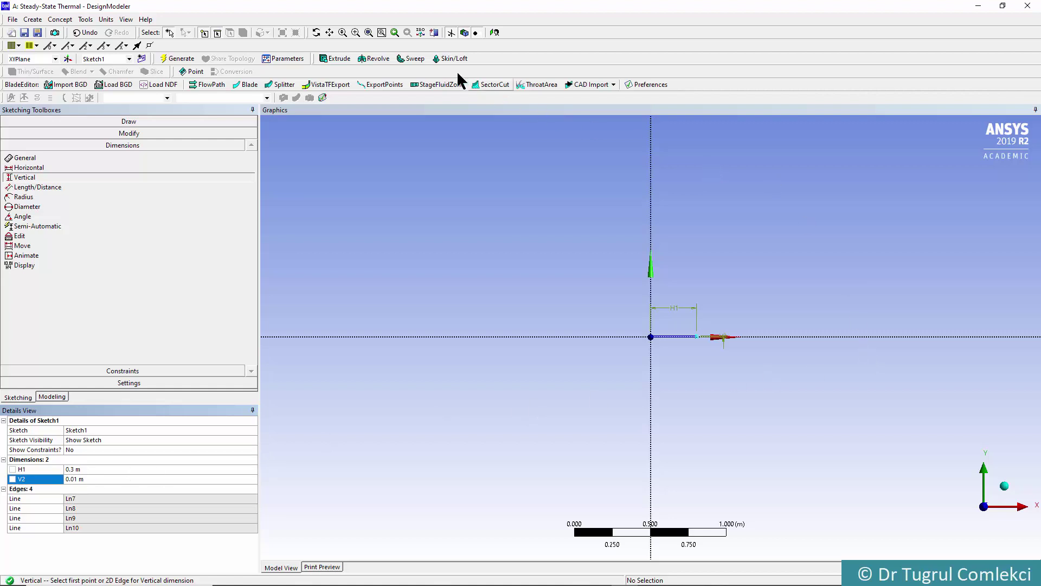
# Step: Generate a surface body from Sketch1 with Concept > Surfaces From Sketches
pyautogui.click(369, 33)
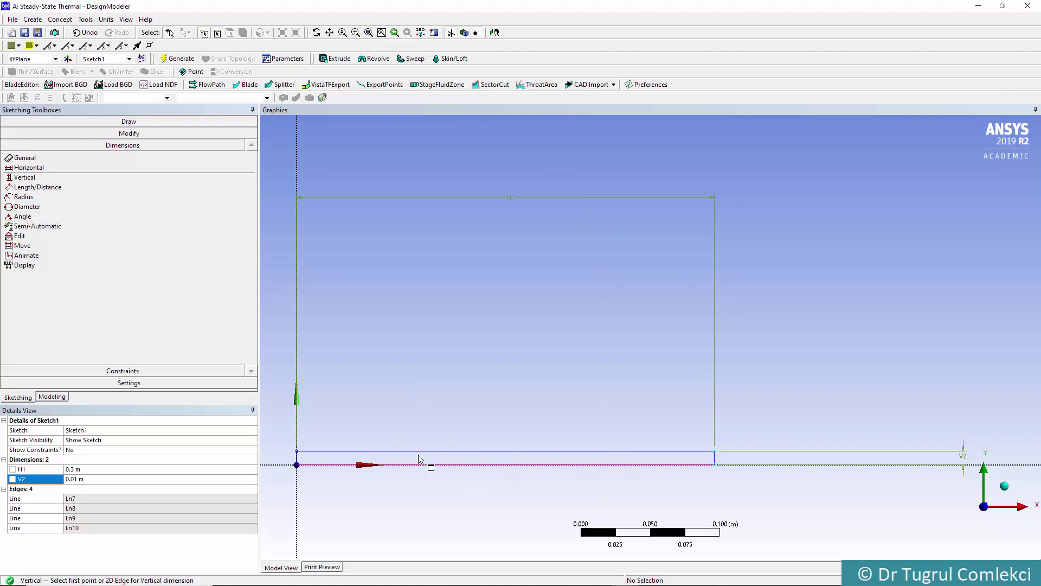
pyautogui.click(56, 398)
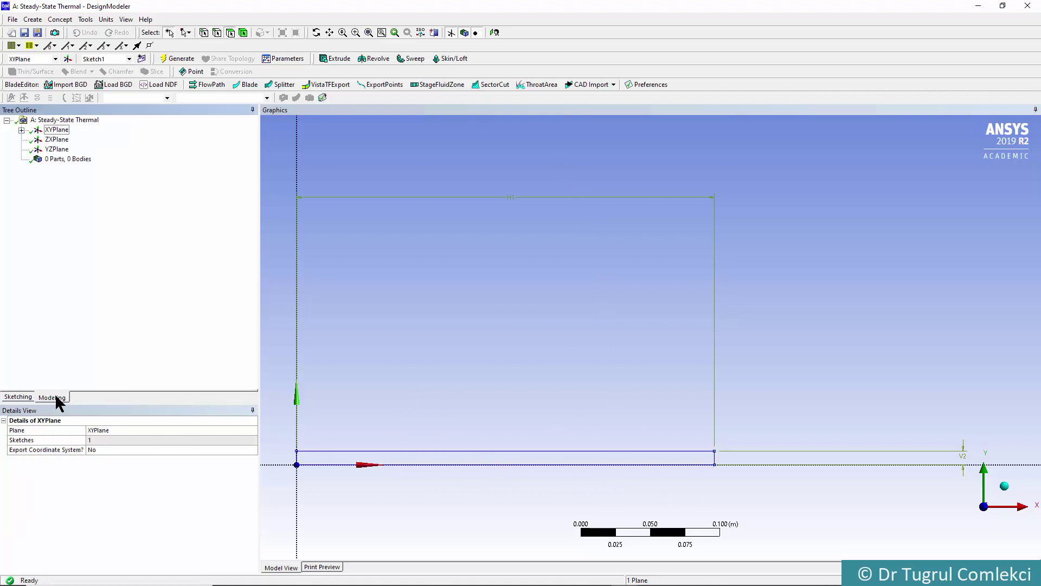
pyautogui.click(21, 131)
pyautogui.click(66, 139)
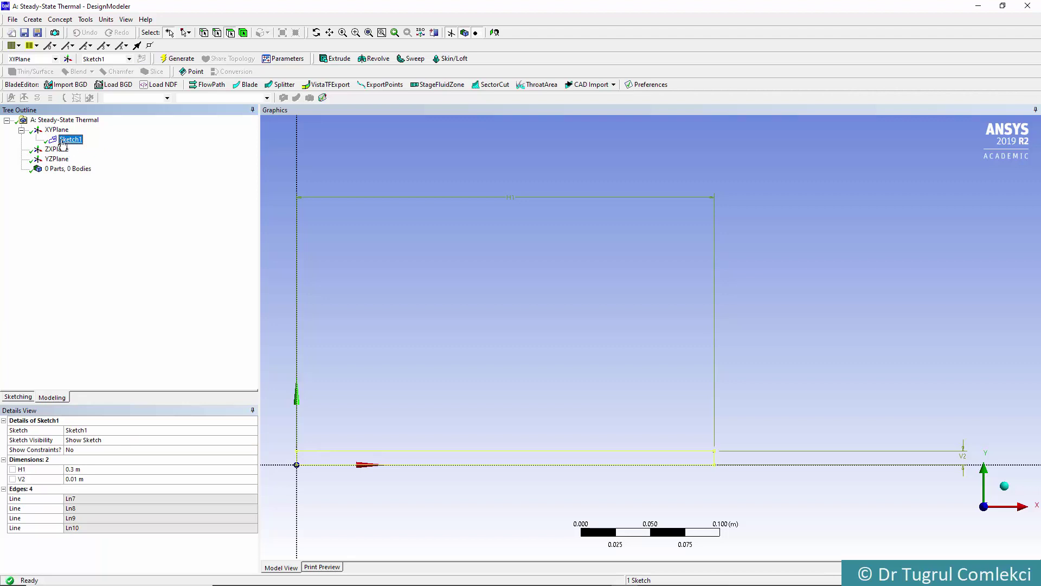
pyautogui.click(59, 19)
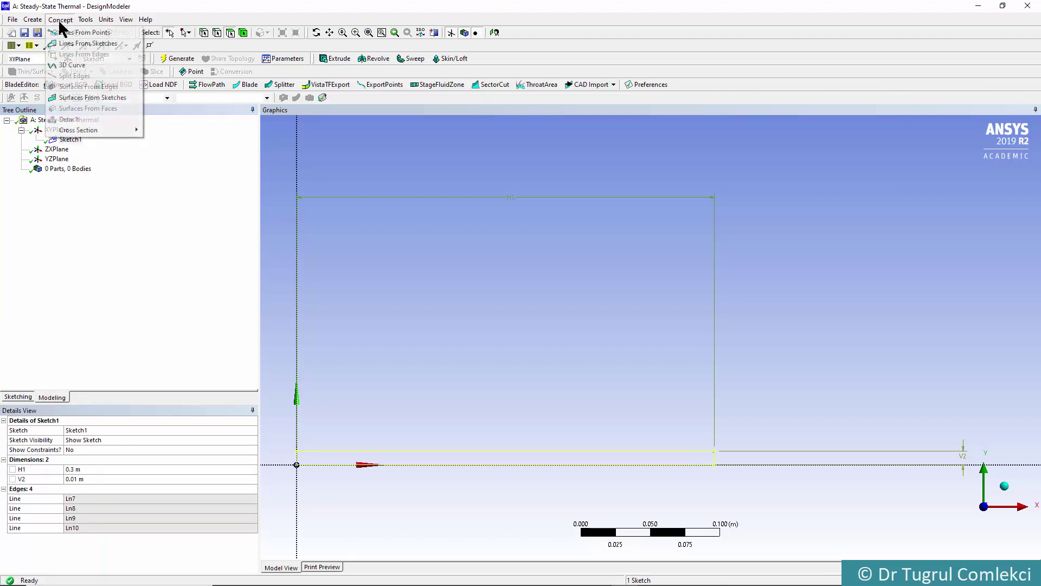
pyautogui.click(82, 98)
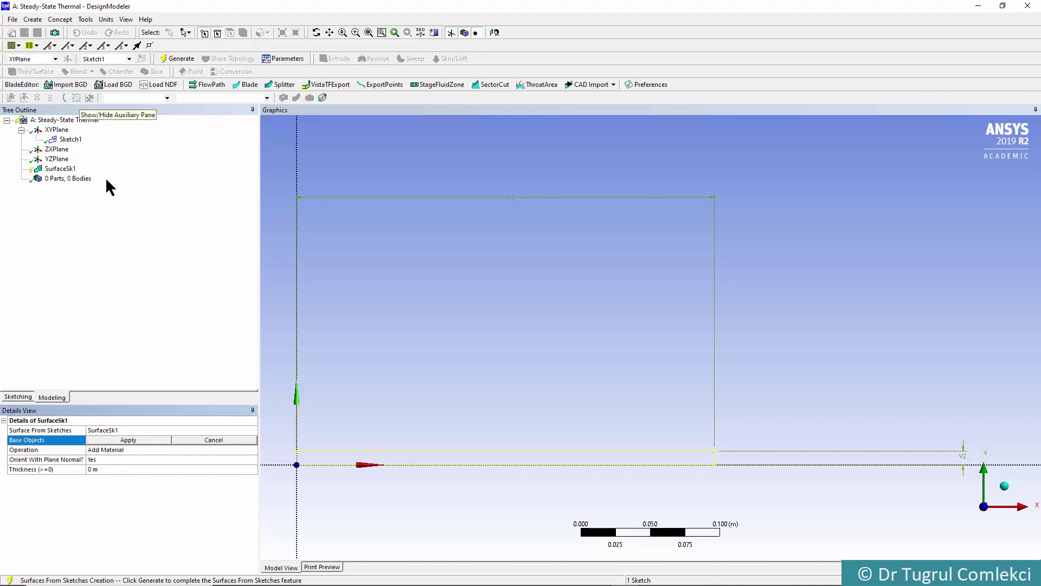
pyautogui.click(110, 441)
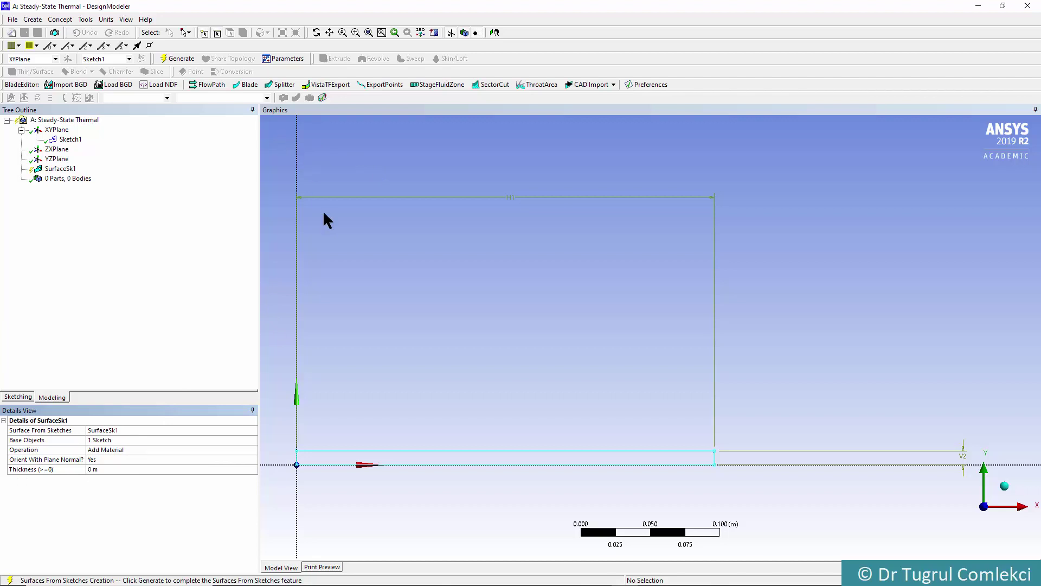
pyautogui.click(177, 59)
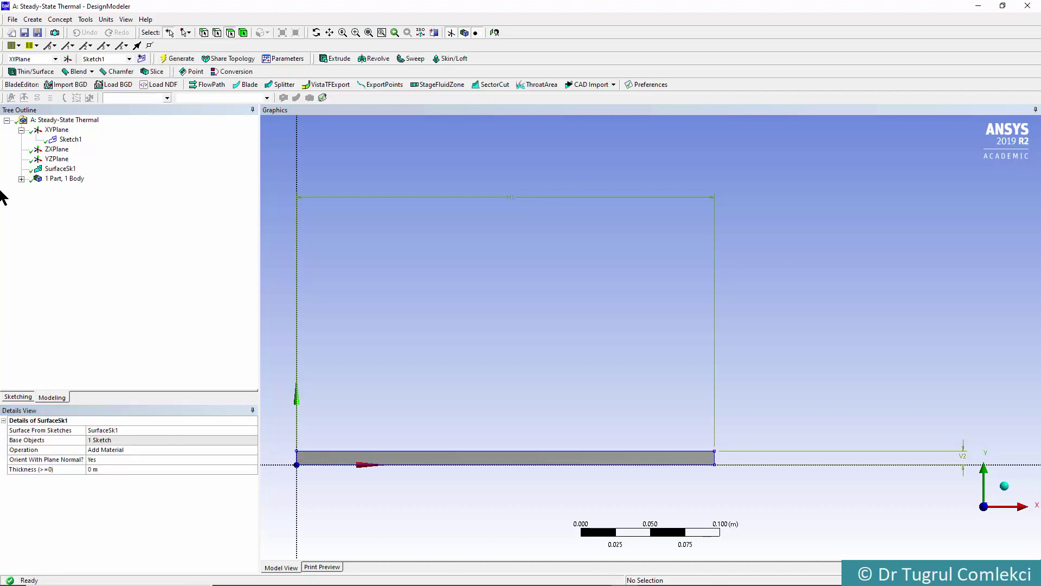
pyautogui.click(21, 180)
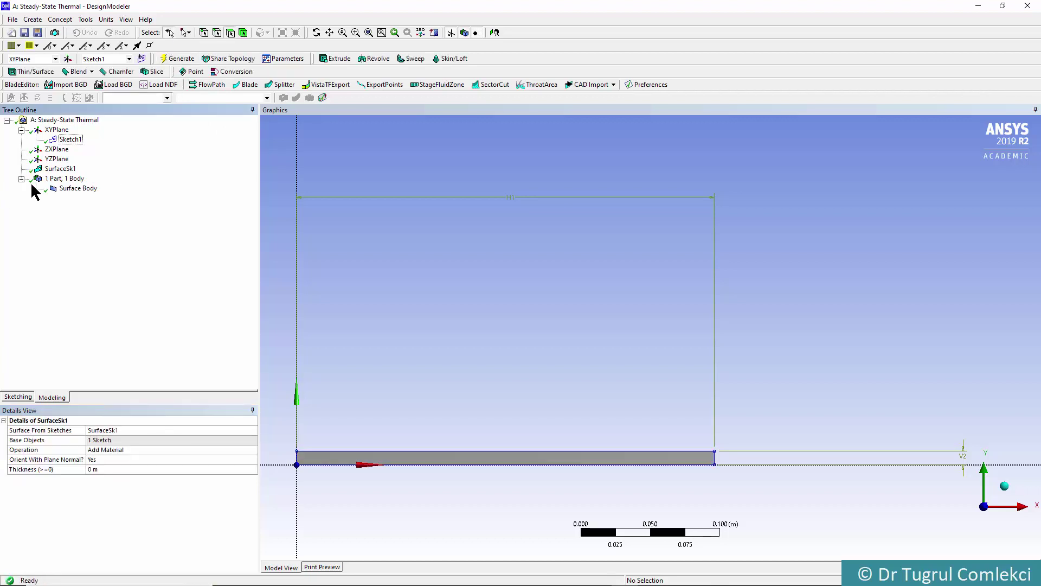
# Step: Go back to the Workbench schematic and right-click the Steady-State Thermal Model cell
pyautogui.click(77, 189)
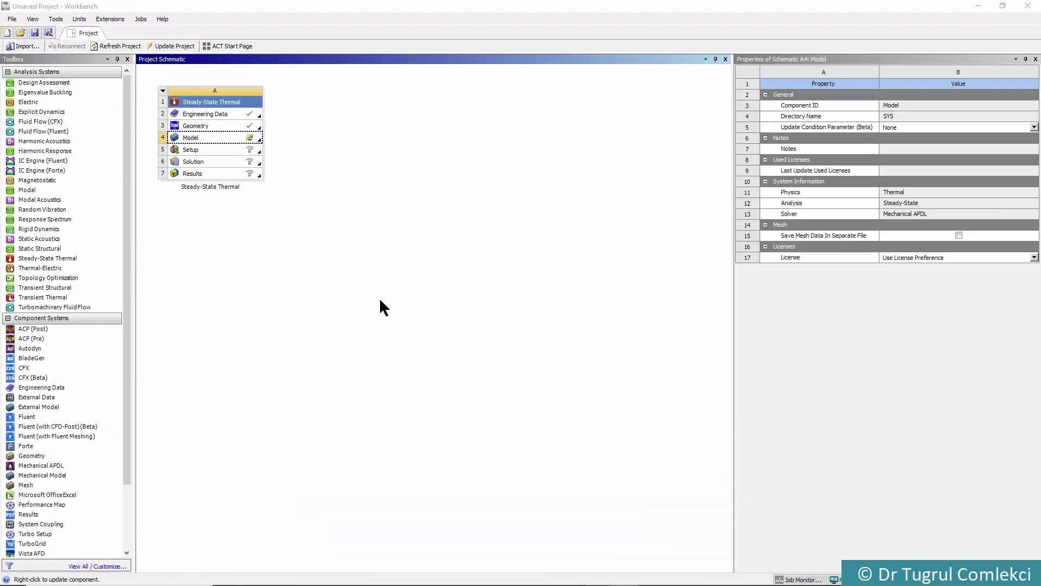
pyautogui.rightClick(201, 137)
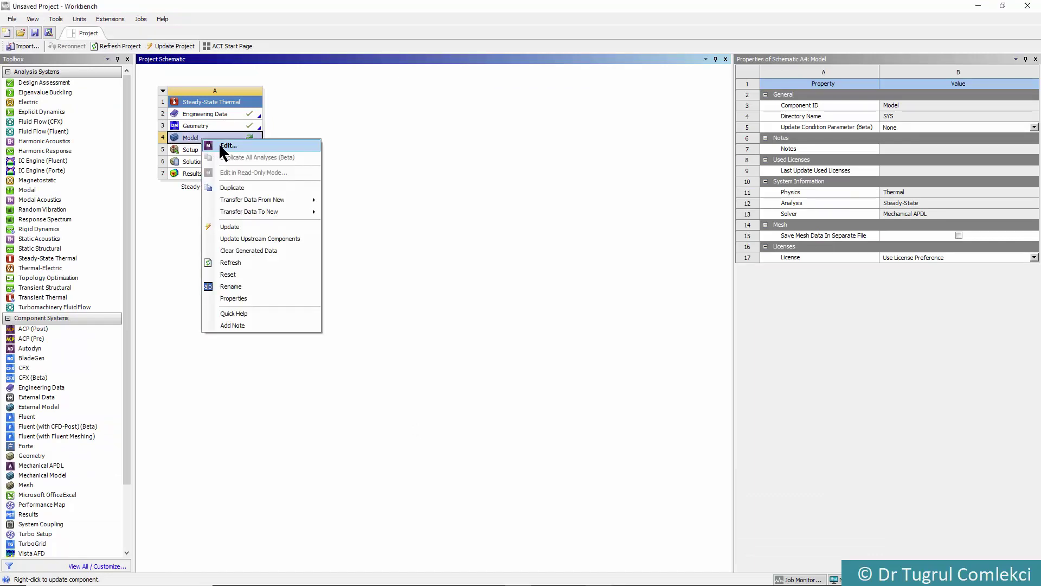
# Step: Open the model in Mechanical and check the Structural Steel assignment and Plane Stress 2D behavior
pyautogui.click(219, 144)
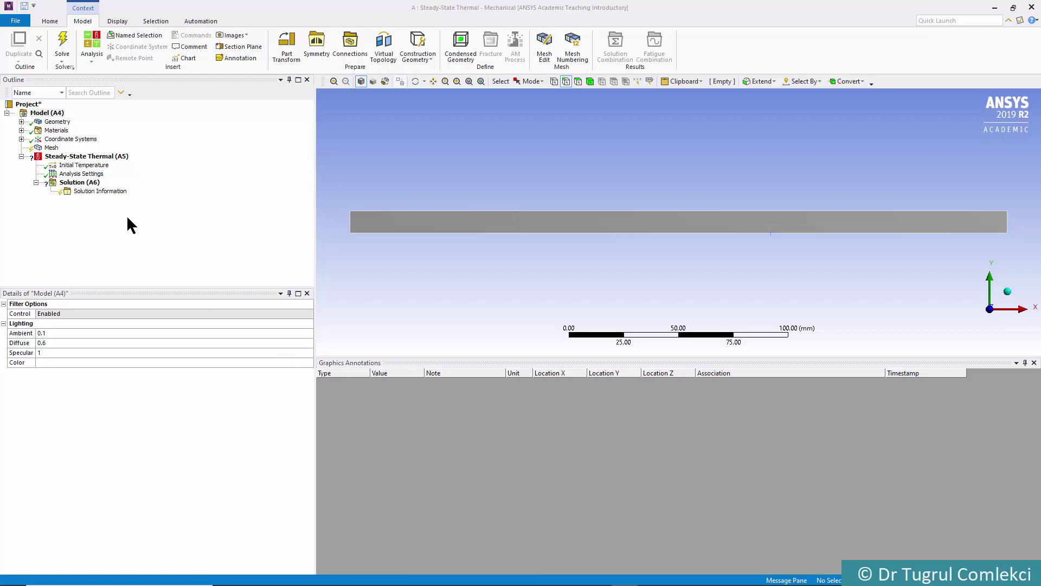
pyautogui.click(21, 122)
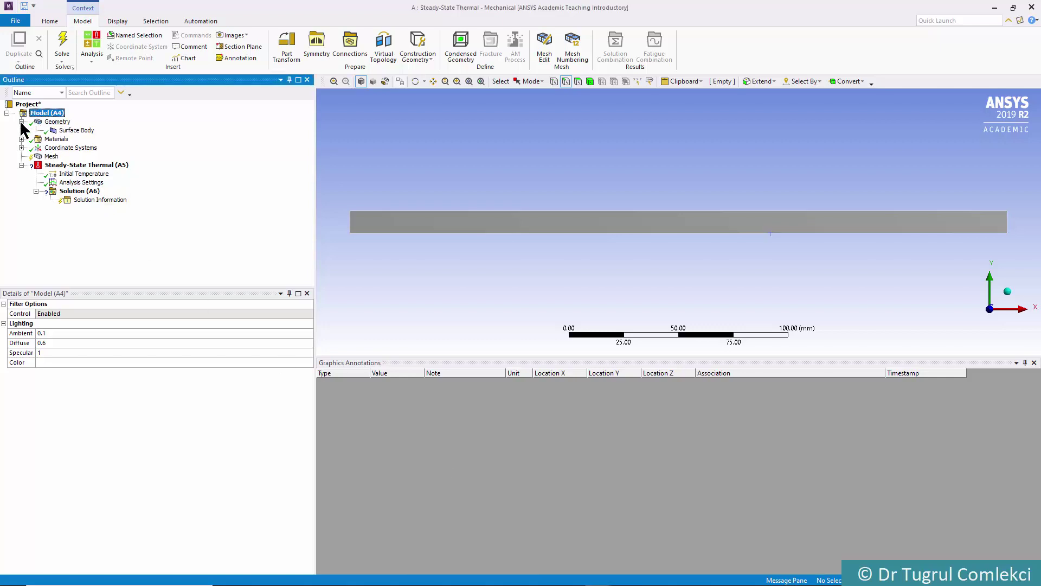
pyautogui.click(70, 131)
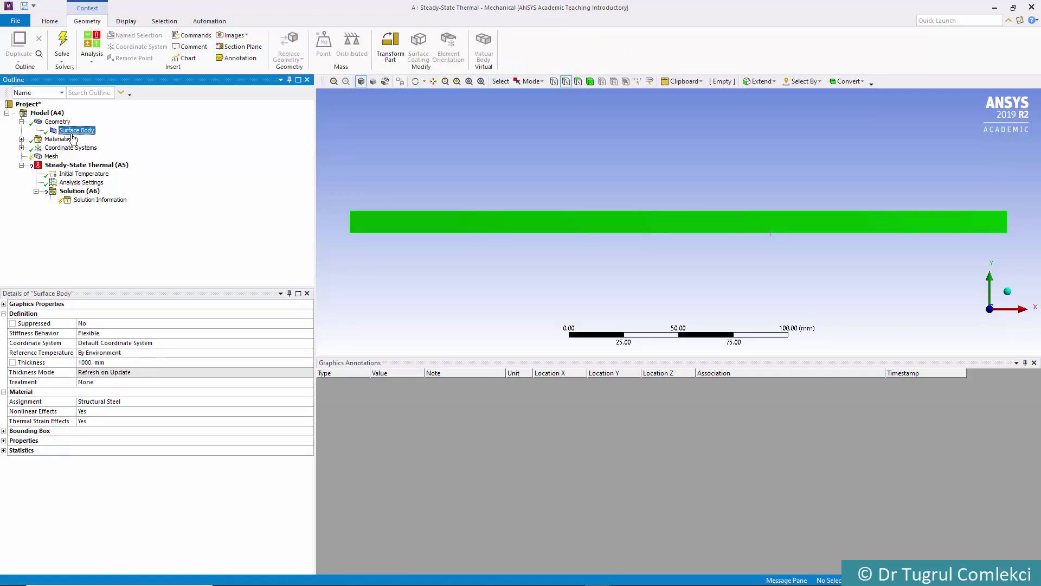
pyautogui.click(91, 402)
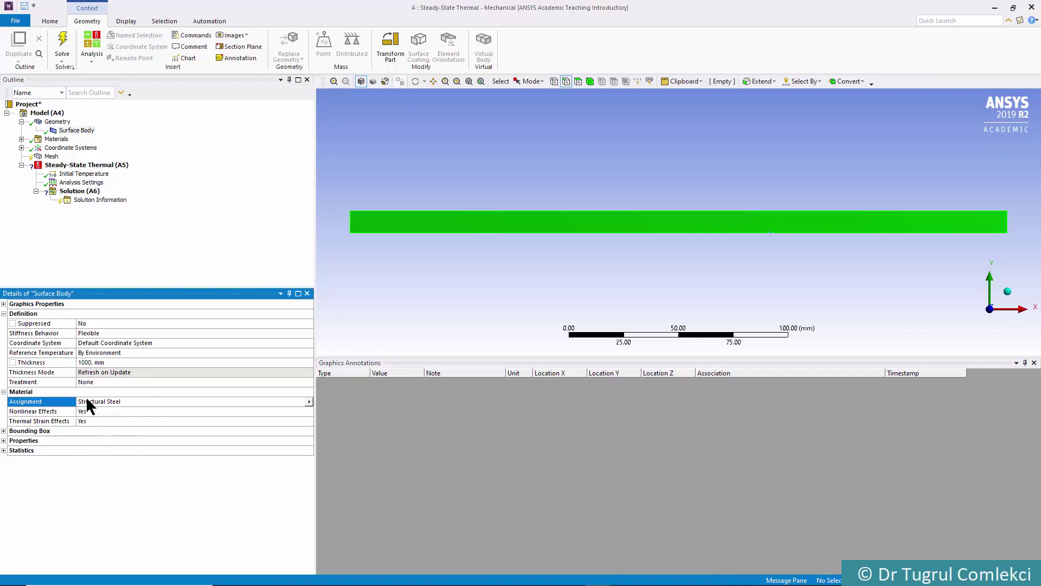
pyautogui.click(54, 122)
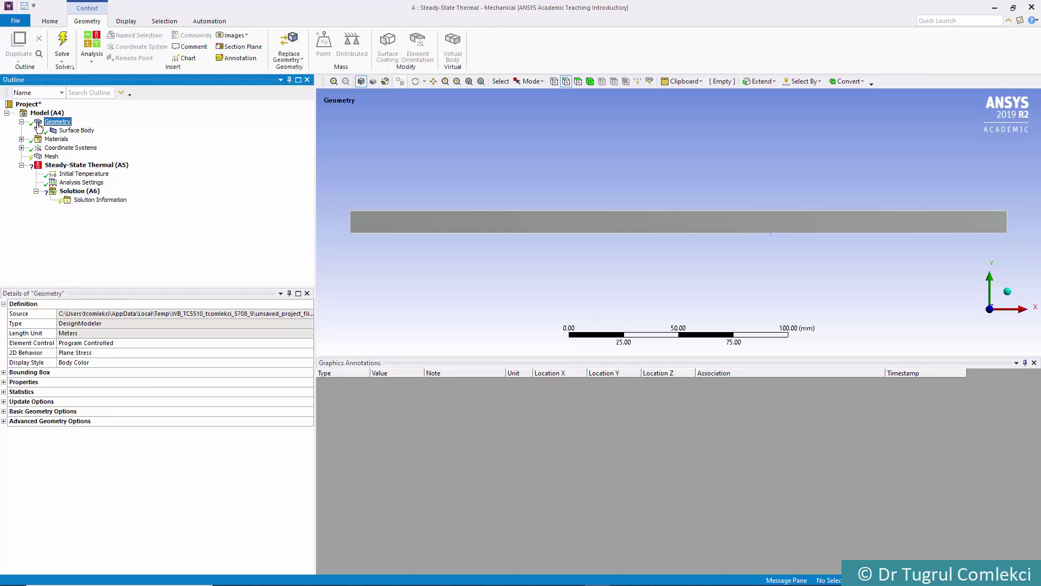
pyautogui.click(62, 352)
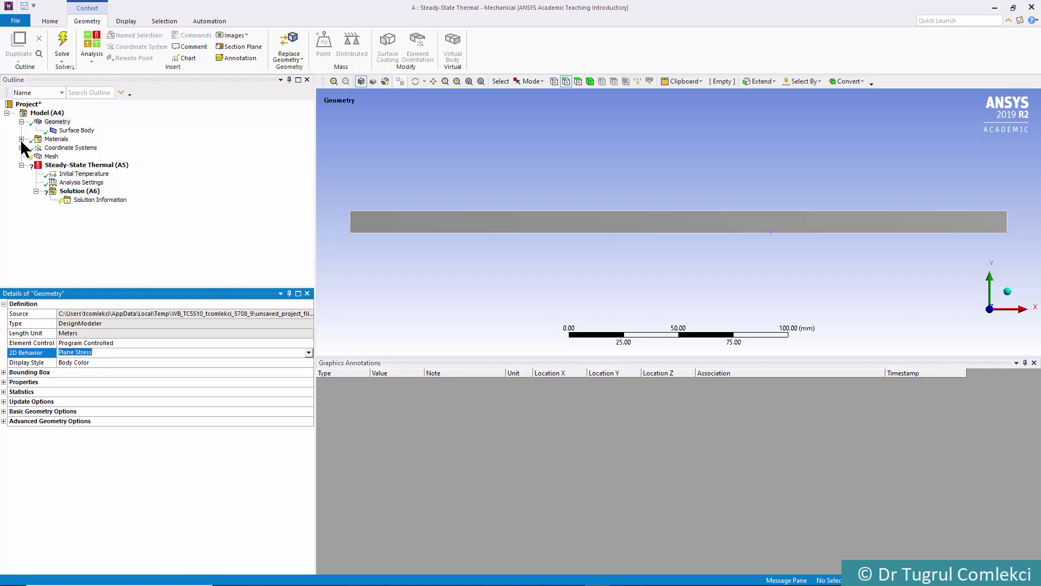
# Step: Apply a 5 mm Face Sizing to the fin face and generate the mesh
pyautogui.click(54, 157)
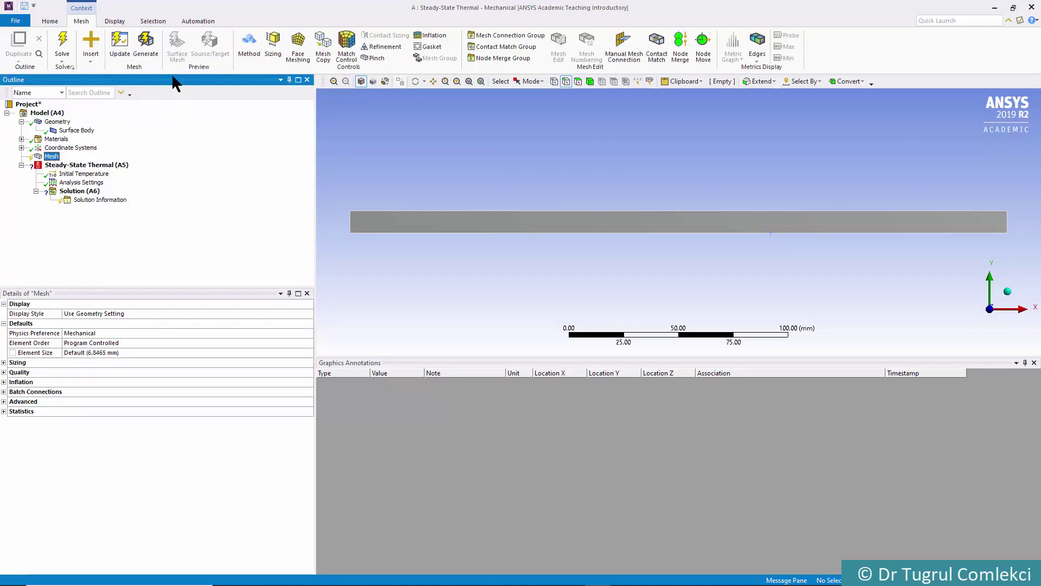
pyautogui.click(270, 48)
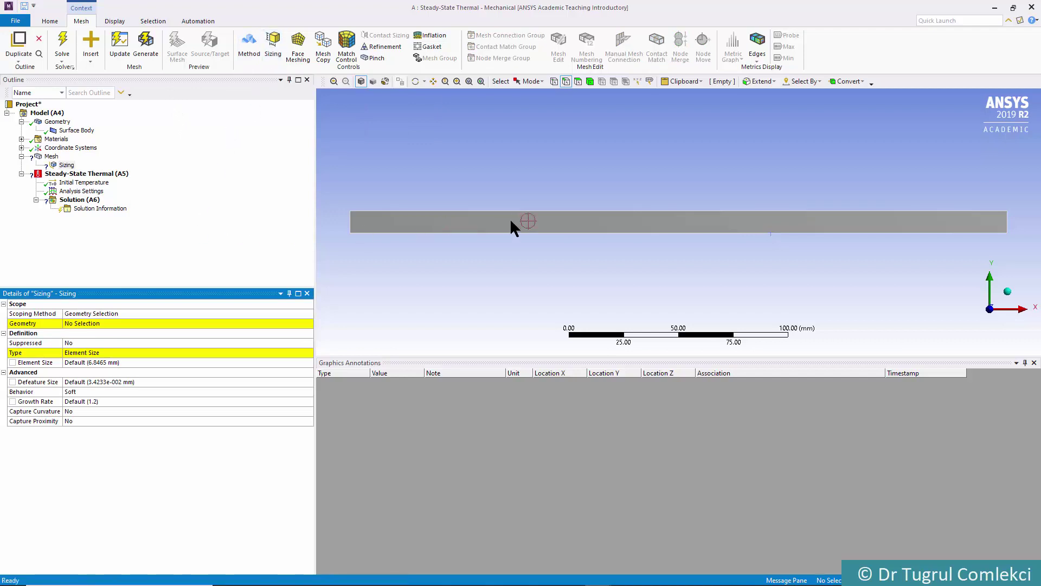
pyautogui.click(578, 81)
pyautogui.click(685, 226)
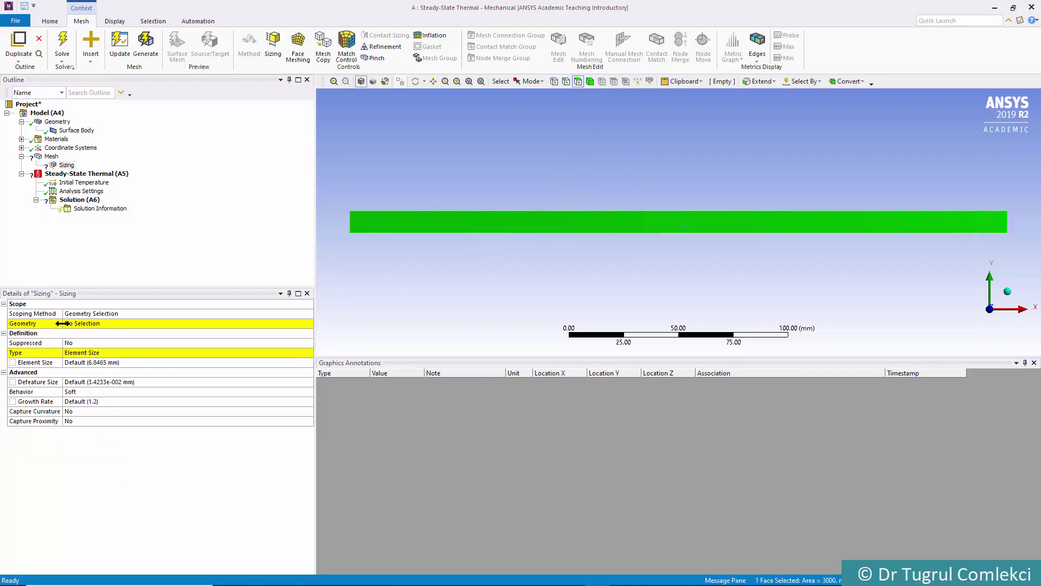
pyautogui.click(80, 323)
pyautogui.click(91, 323)
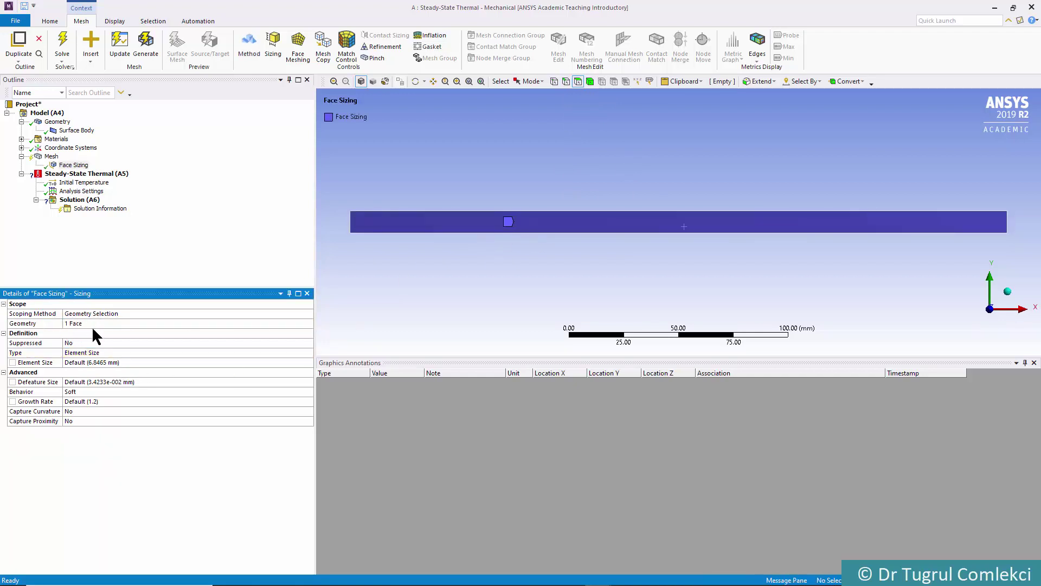
pyautogui.click(83, 363)
pyautogui.press('Return')
pyautogui.click(145, 44)
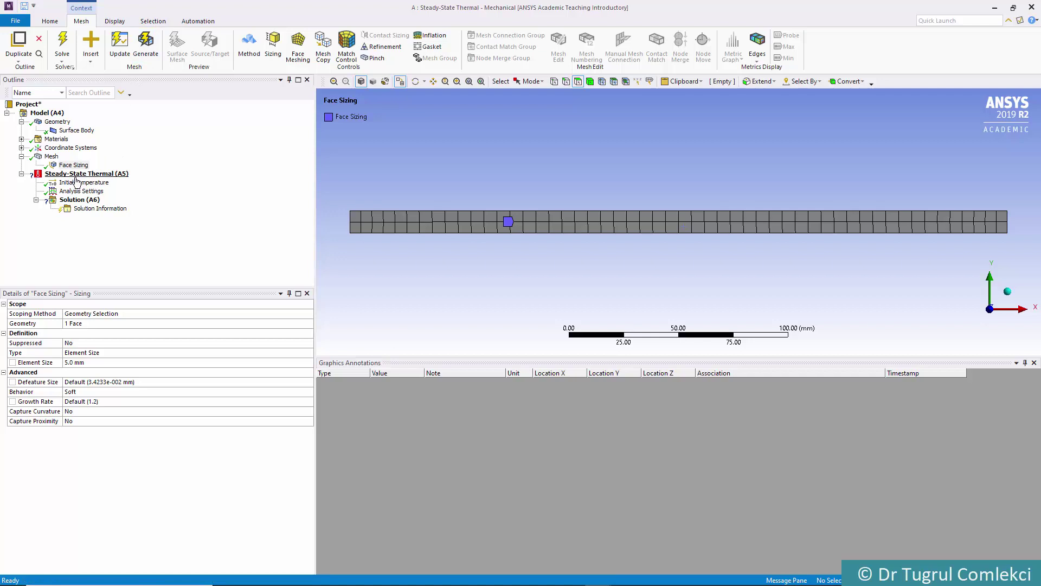
# Step: Apply a 150 °C Temperature boundary condition to the fin's left edge
pyautogui.click(77, 174)
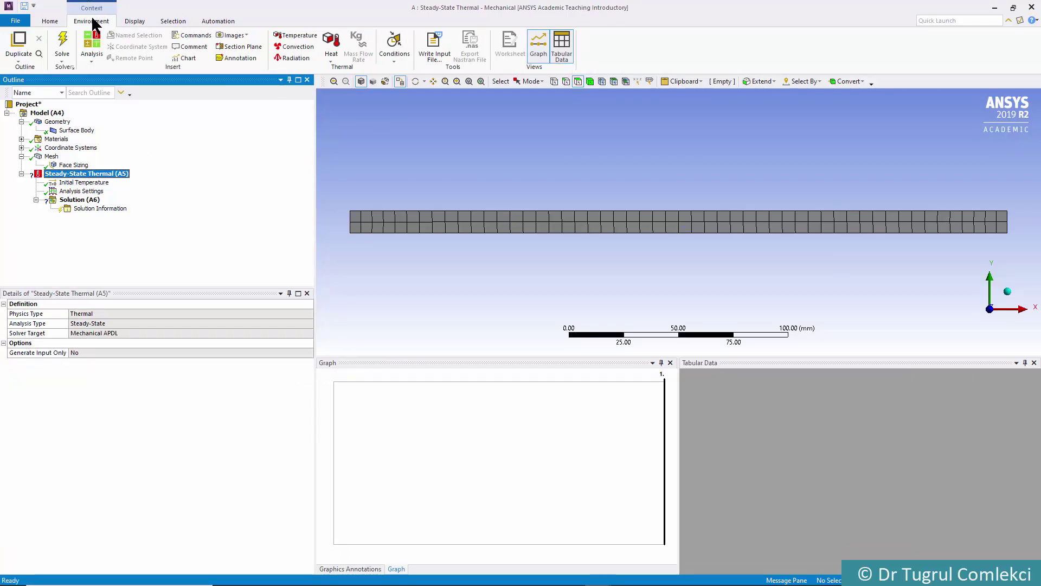
pyautogui.click(293, 36)
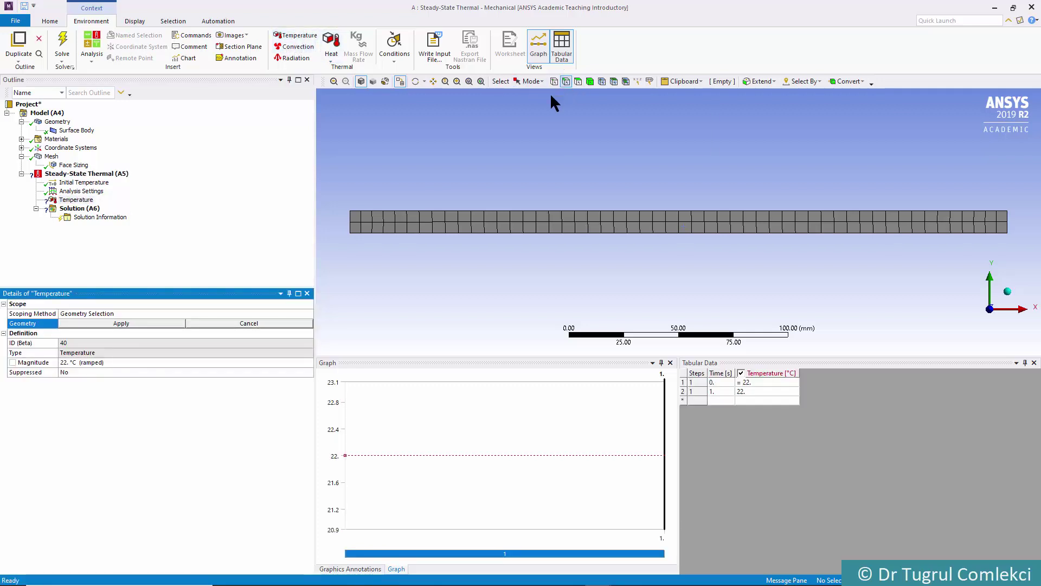
pyautogui.click(350, 220)
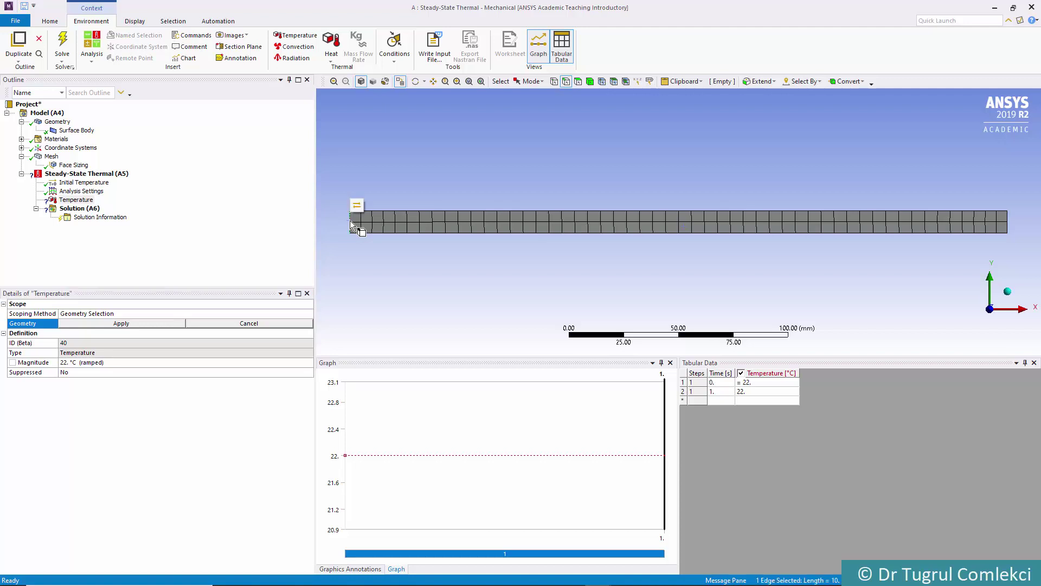
pyautogui.click(96, 323)
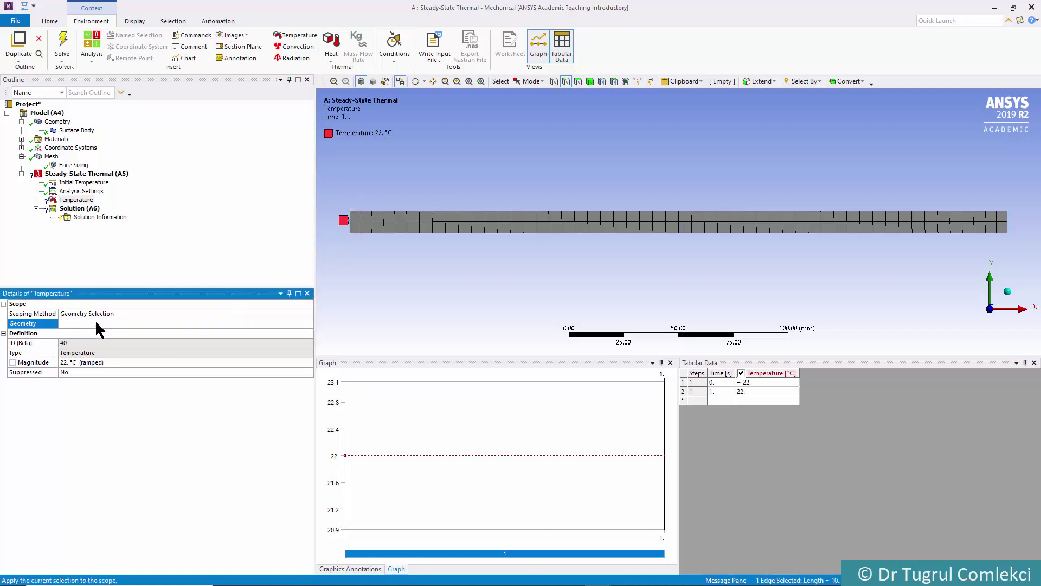
pyautogui.click(75, 362)
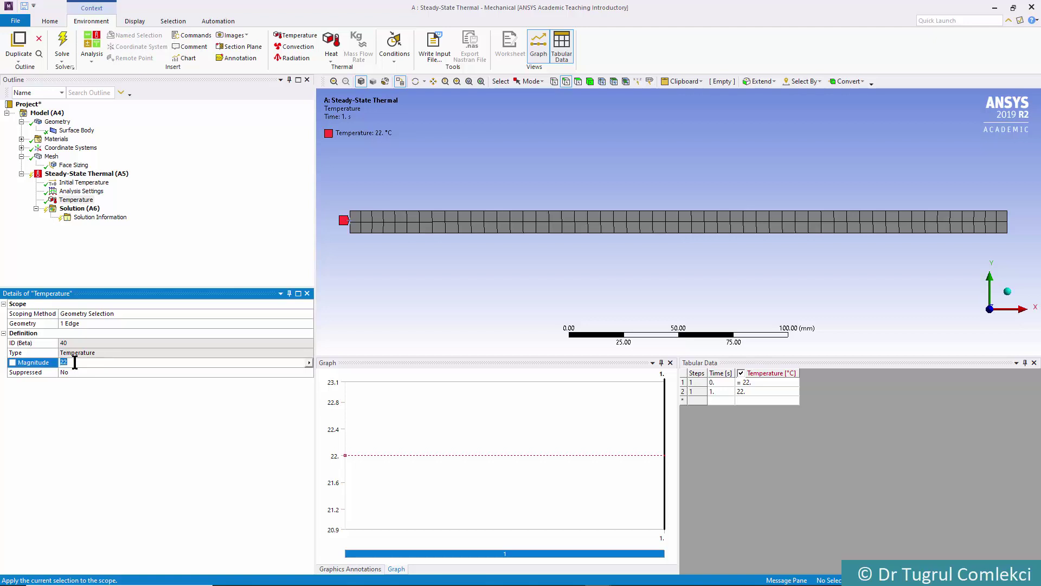
pyautogui.write('150')
pyautogui.press('Return')
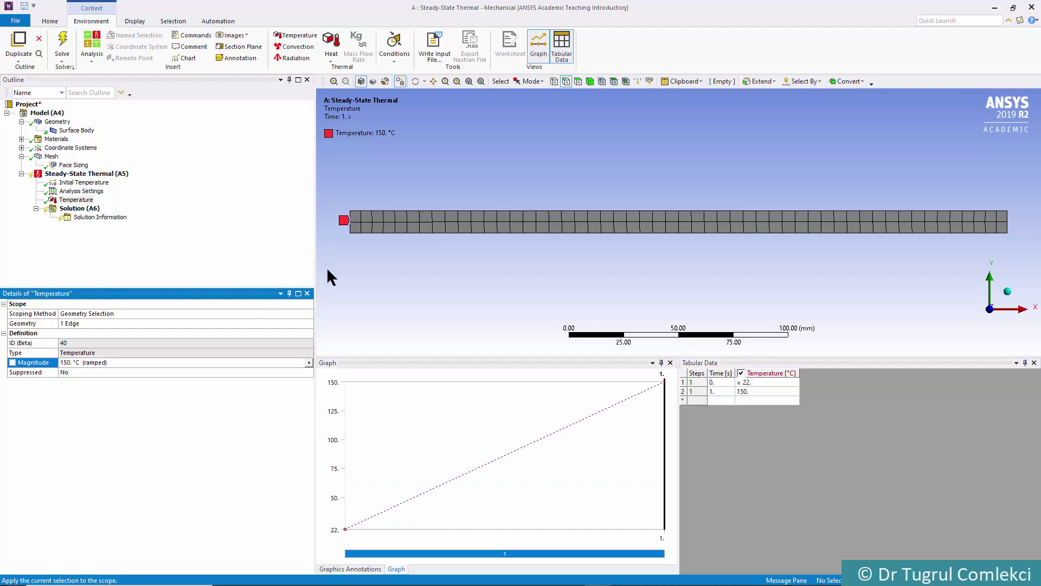
# Step: Add a Convection load on the fin's top, right and bottom edges
pyautogui.click(296, 48)
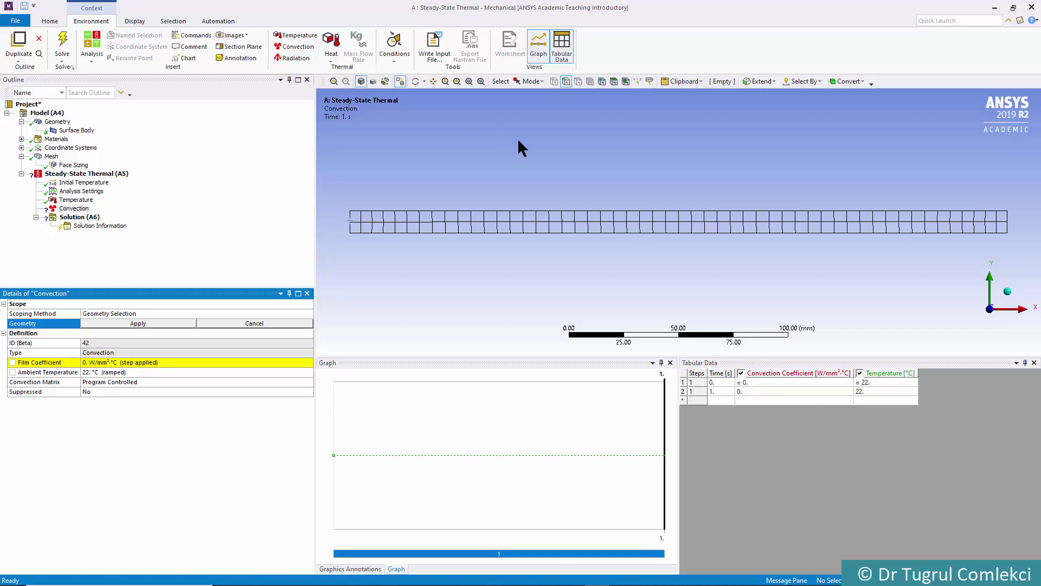
pyautogui.click(536, 211)
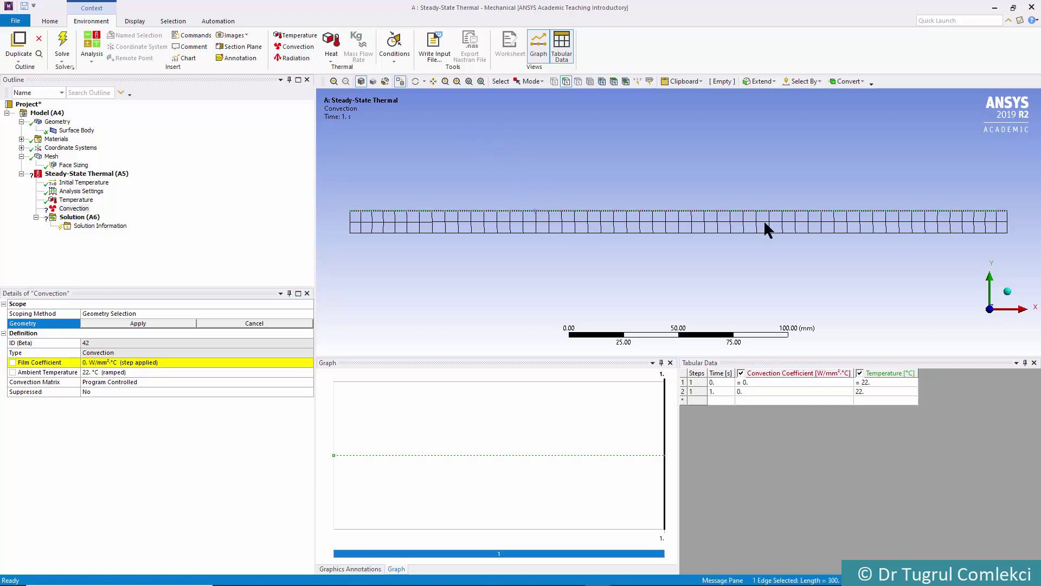
pyautogui.keyDown('ctrl'); pyautogui.click(1007, 220); pyautogui.keyUp('ctrl')
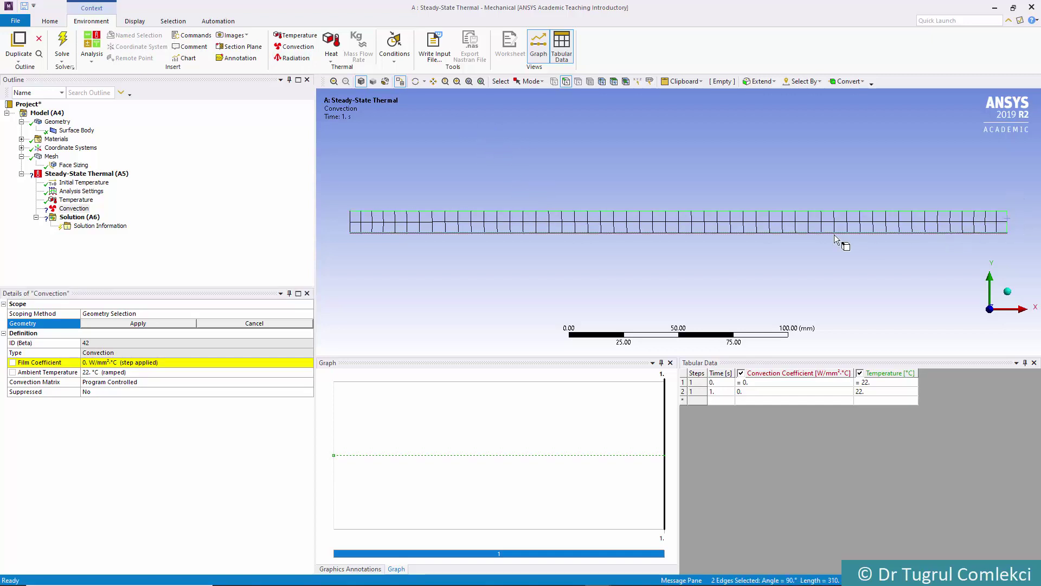
pyautogui.keyDown('ctrl'); pyautogui.click(730, 236); pyautogui.keyUp('ctrl')
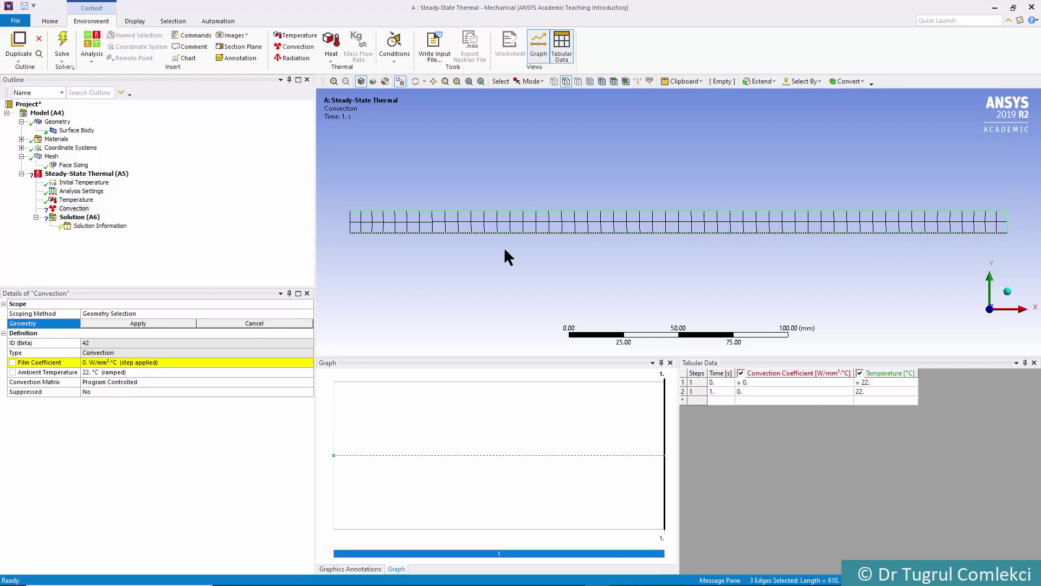
pyautogui.click(130, 323)
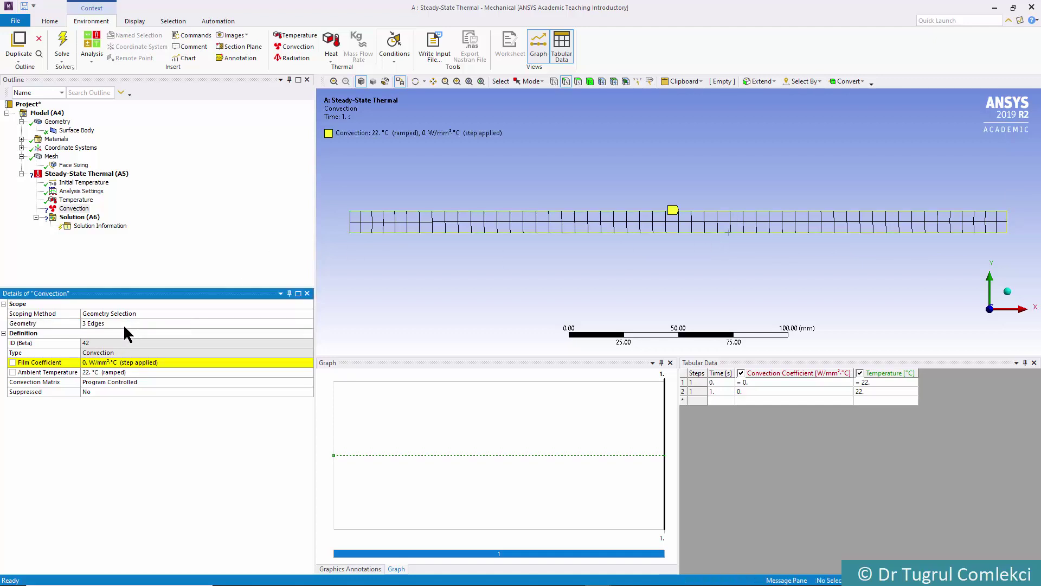
# Step: Enter a film coefficient of 80 and an ambient temperature of 20 °C
pyautogui.click(87, 361)
pyautogui.write('80')
pyautogui.press('Return')
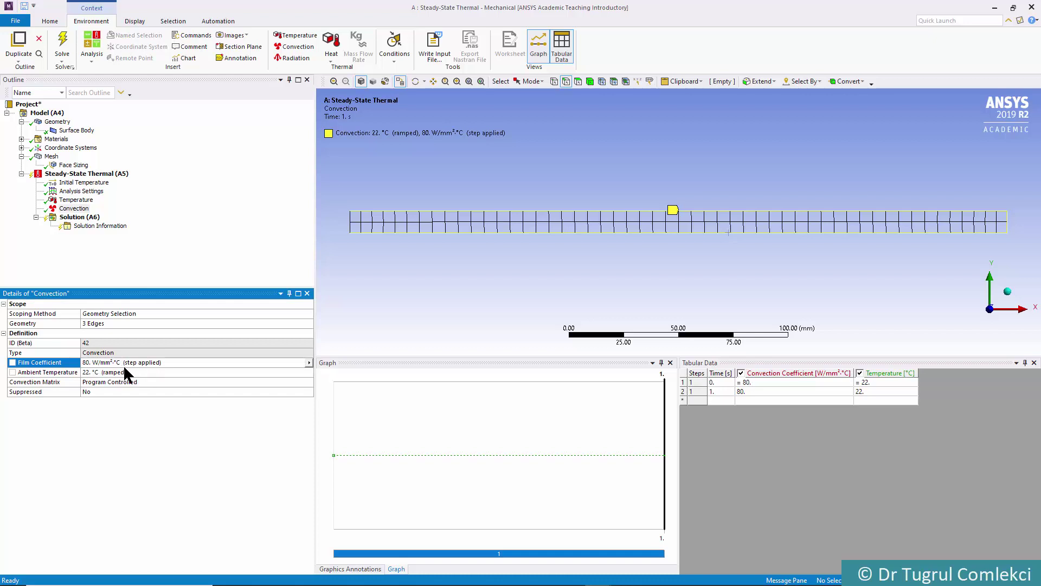
pyautogui.click(88, 372)
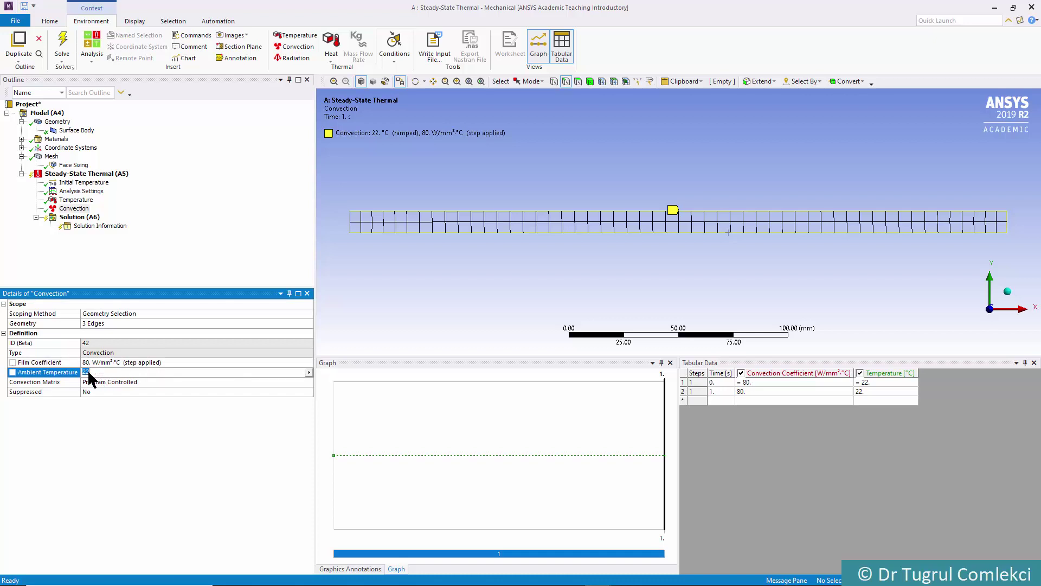
pyautogui.press('Return')
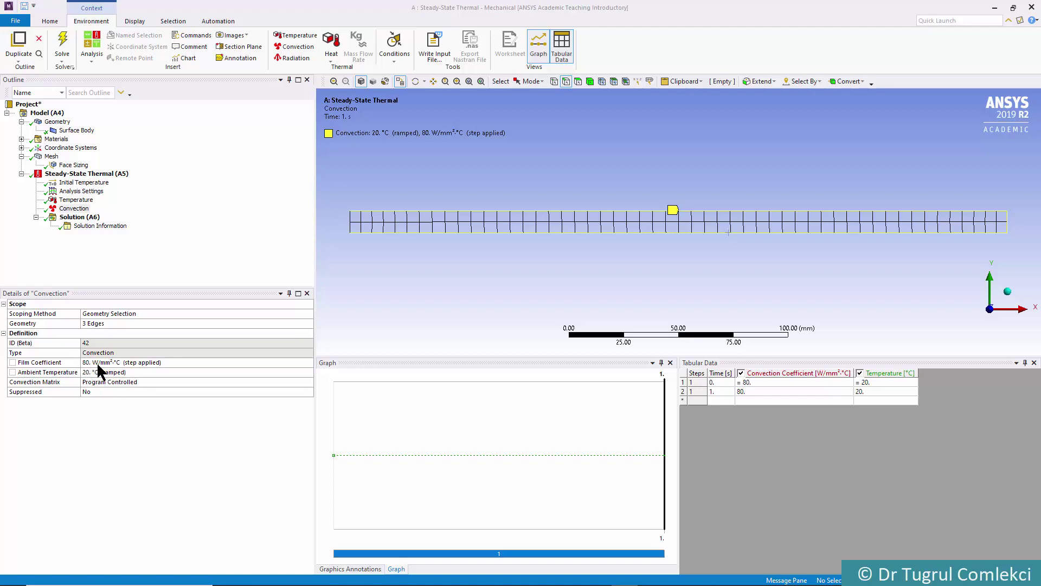
pyautogui.click(96, 362)
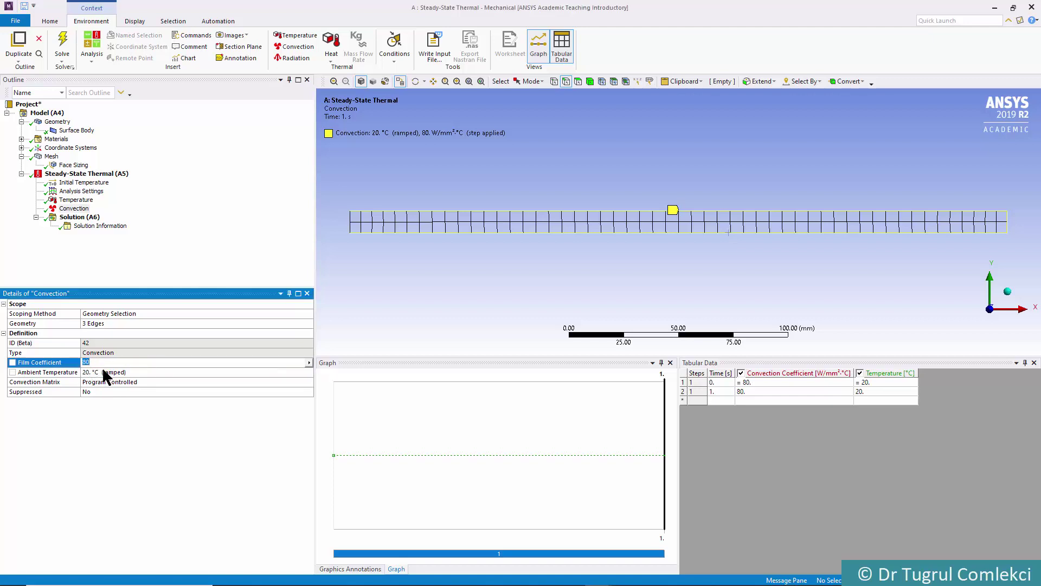
pyautogui.click(104, 373)
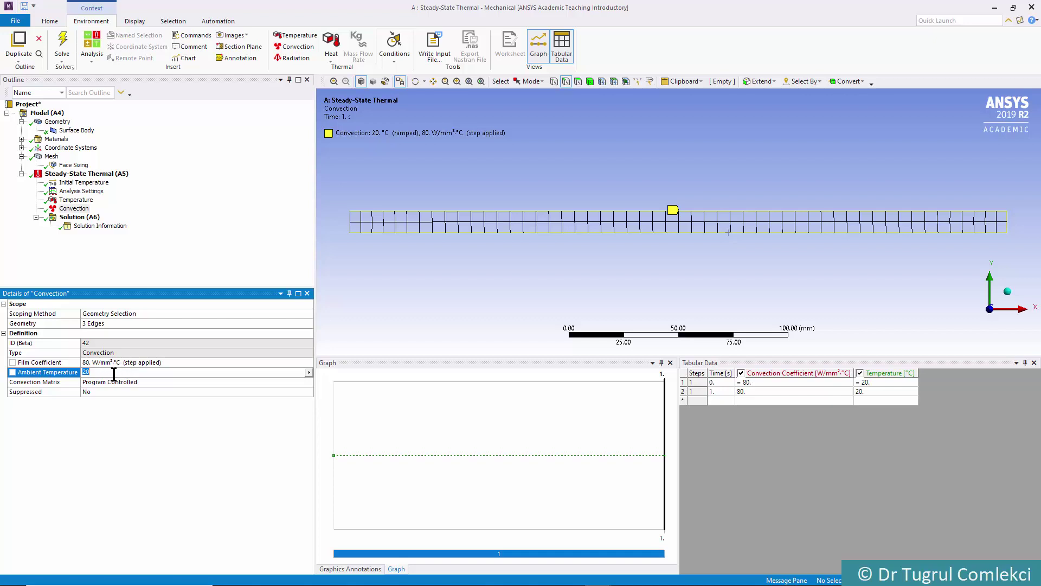
pyautogui.click(125, 431)
# Step: Switch the unit system to Metric (m, kg, N, s, V, A)
pyautogui.click(53, 23)
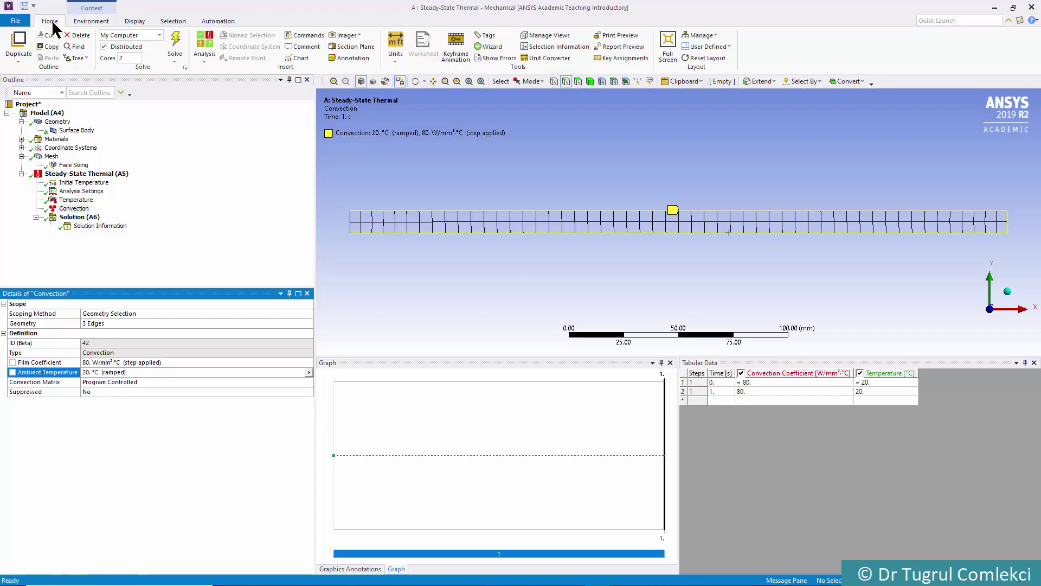
pyautogui.click(397, 60)
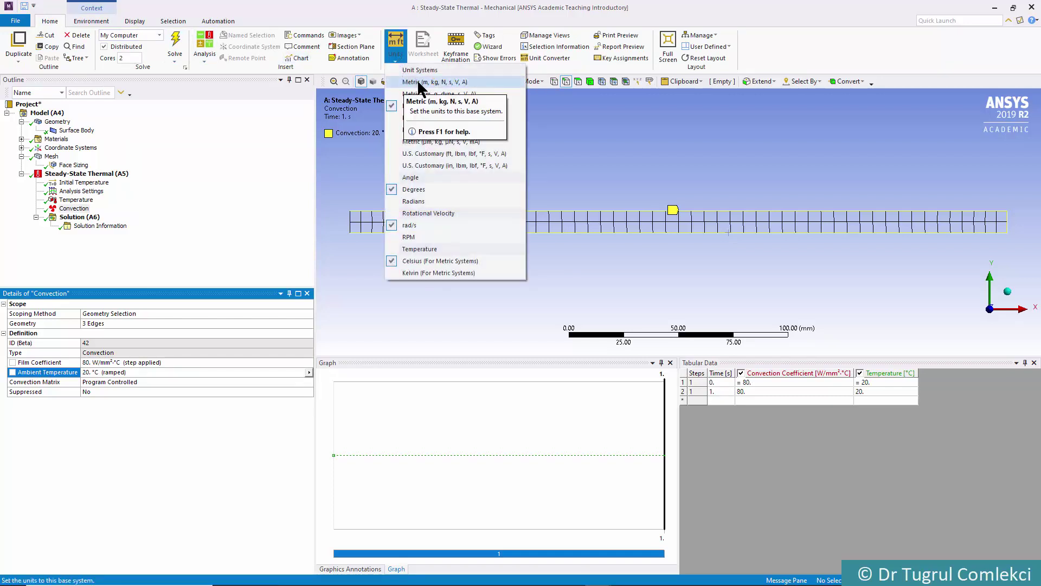
pyautogui.click(442, 82)
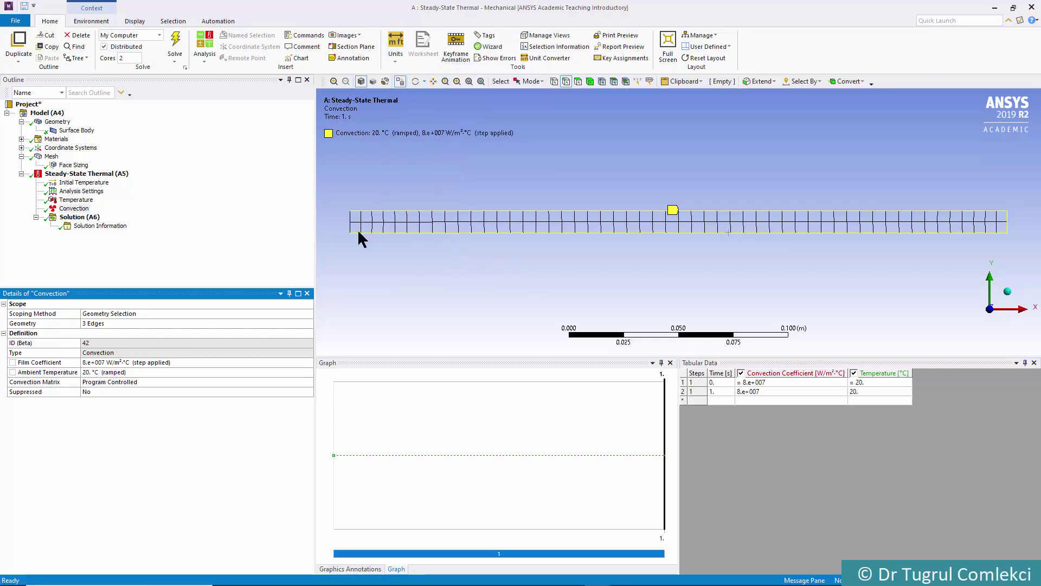
# Step: Correct the convection film coefficient from 80000000 to 80 W/m²·°C
pyautogui.click(97, 362)
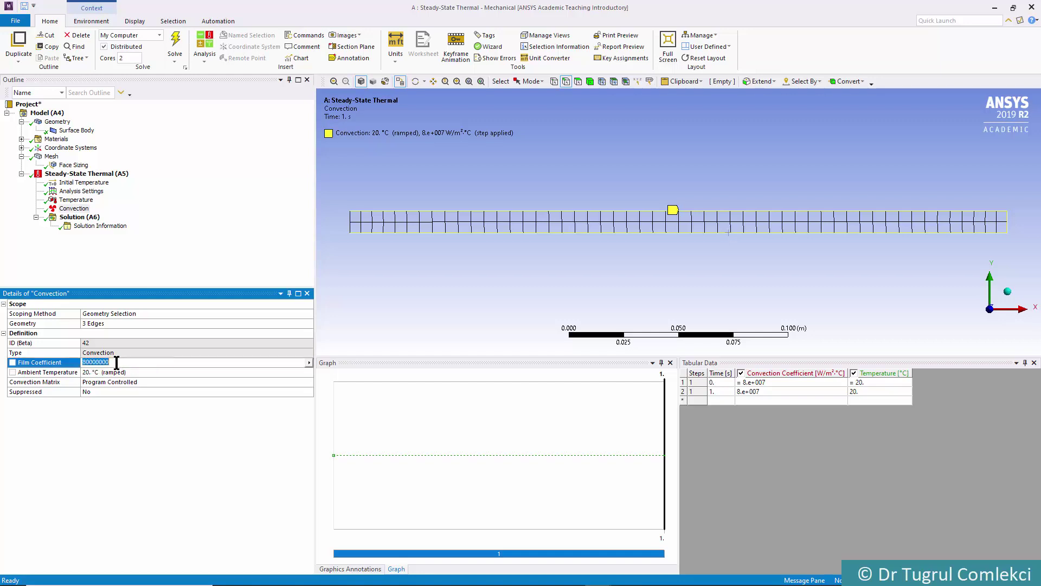
pyautogui.moveTo(116, 362); pyautogui.dragTo(90, 362)
pyautogui.press('BackSpace')
pyautogui.press('BackSpace')
pyautogui.press('Return')
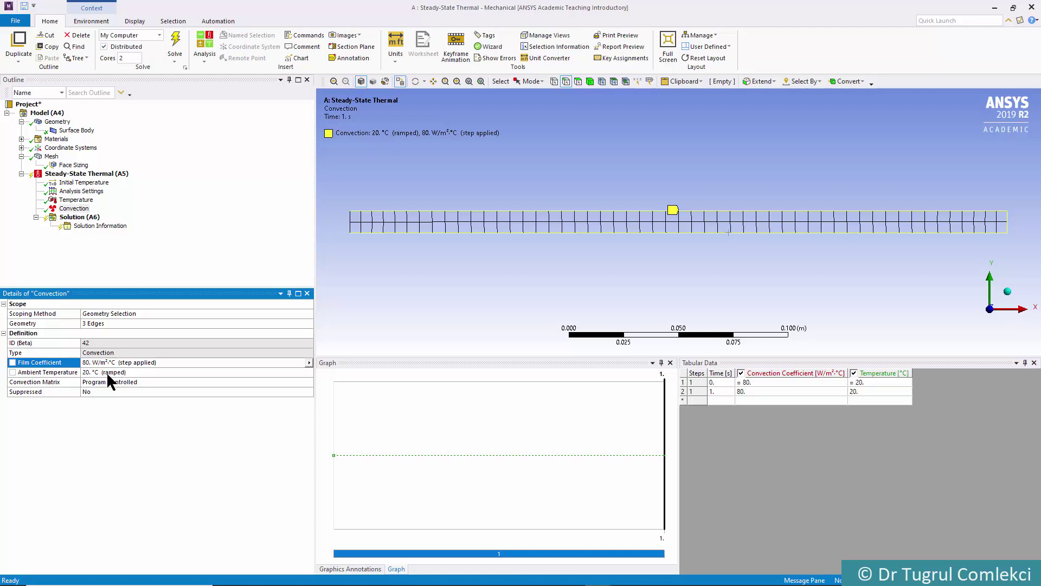
# Step: Add Temperature and Total Heat Flux results under Solution
pyautogui.click(71, 218)
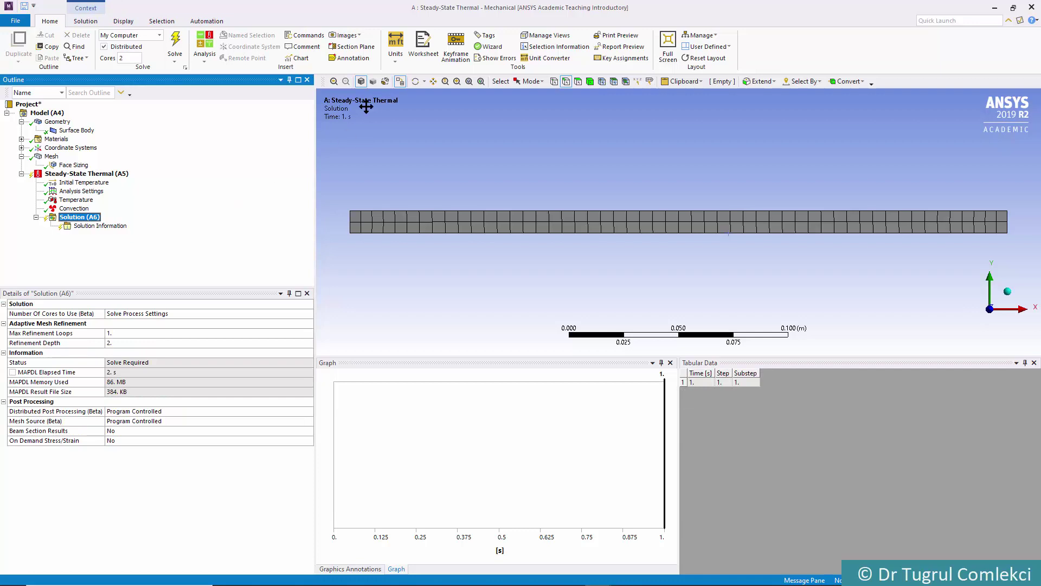
pyautogui.click(87, 20)
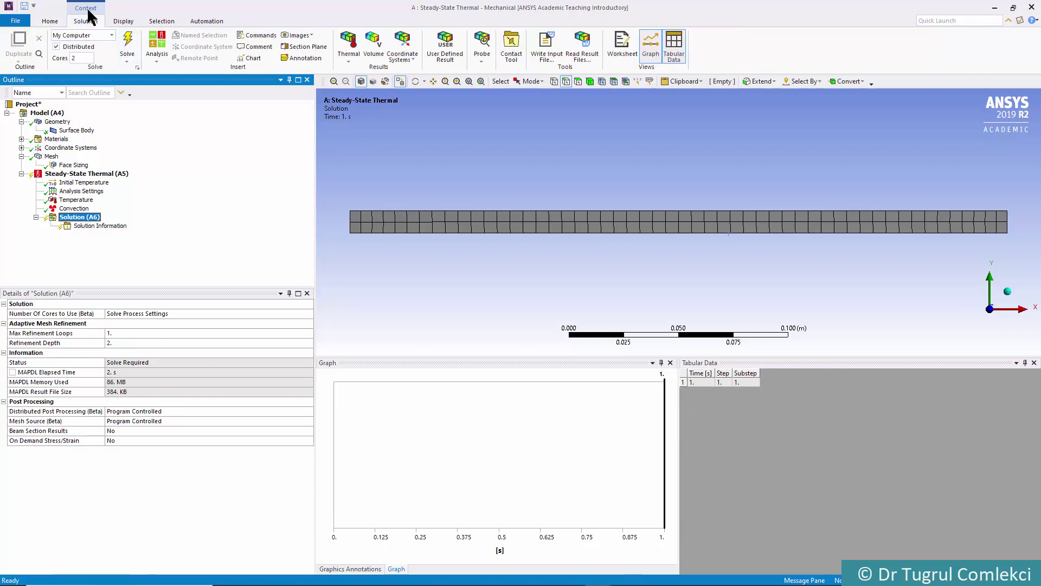
pyautogui.click(347, 60)
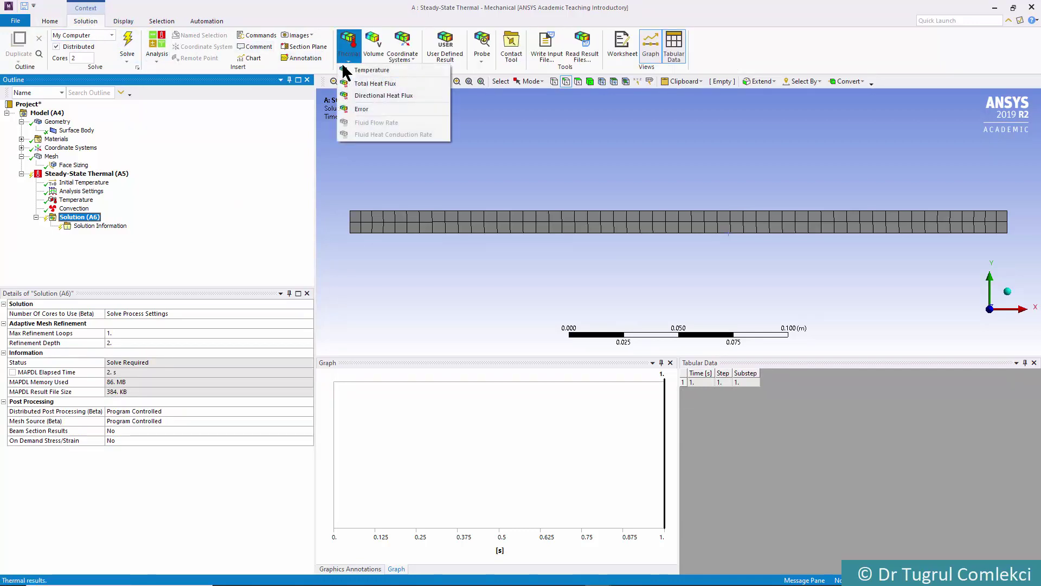
pyautogui.click(357, 69)
pyautogui.click(348, 46)
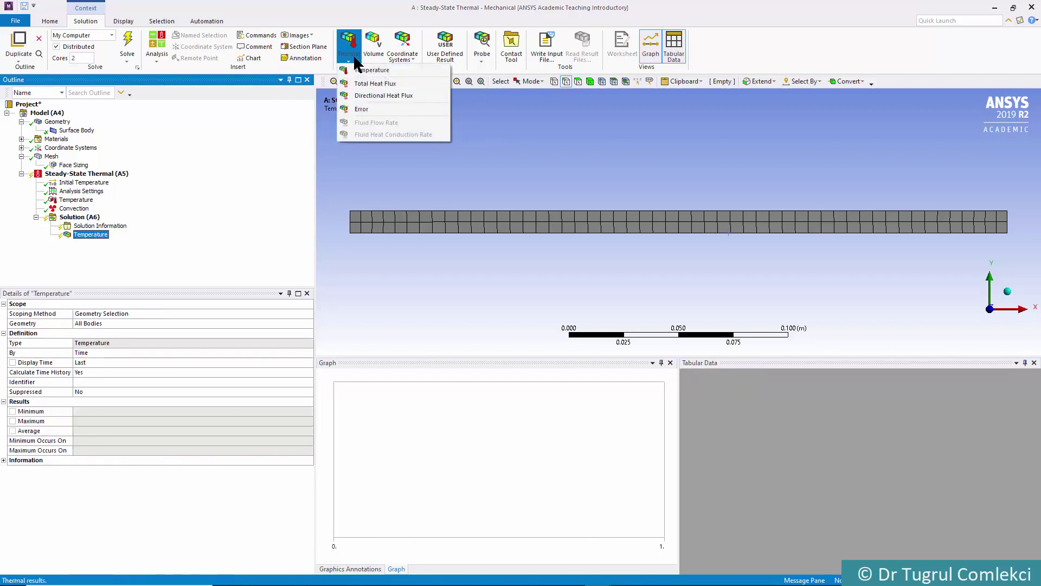
pyautogui.click(375, 83)
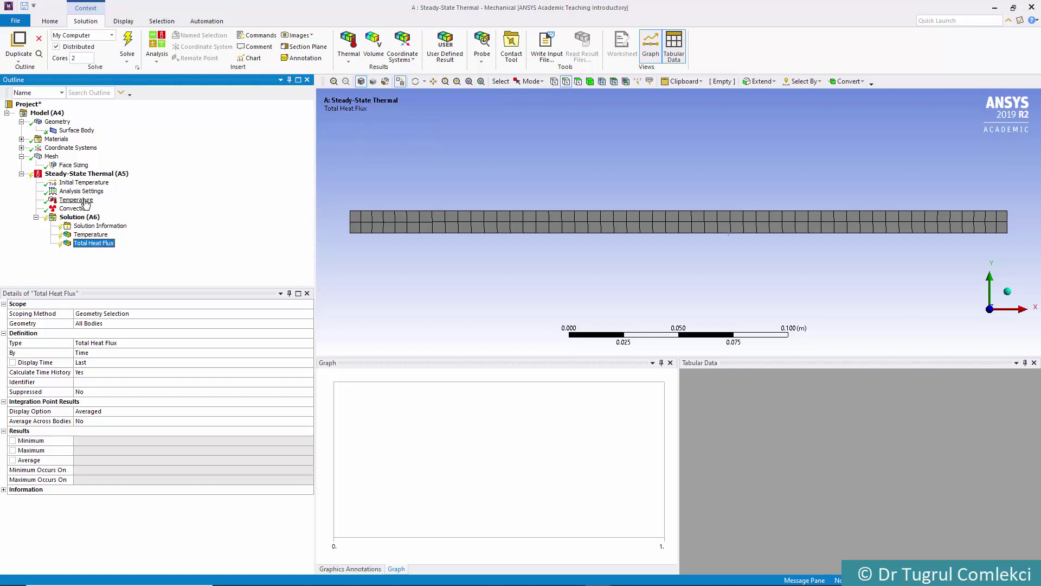
# Step: Create a Reaction Probe from the Temperature boundary condition and solve, giving 1277.6 W
pyautogui.moveTo(84, 202); pyautogui.dragTo(88, 222)
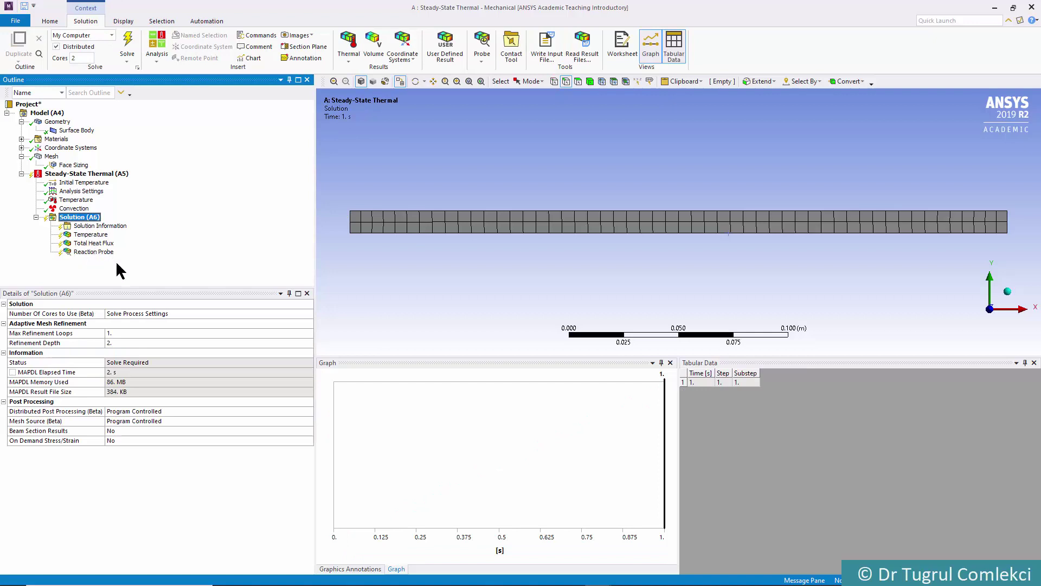
pyautogui.click(481, 60)
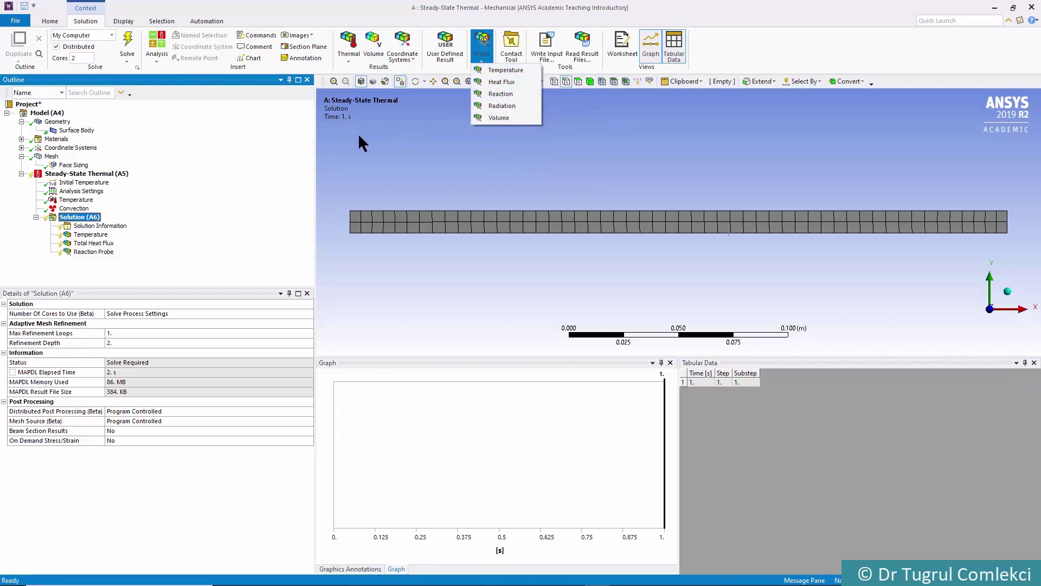
pyautogui.click(88, 253)
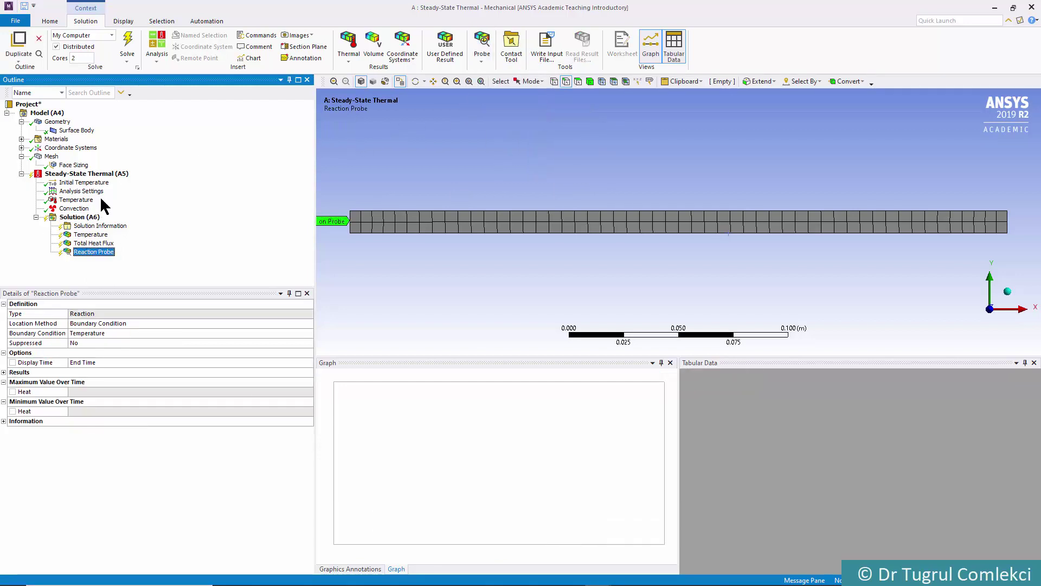
pyautogui.click(132, 34)
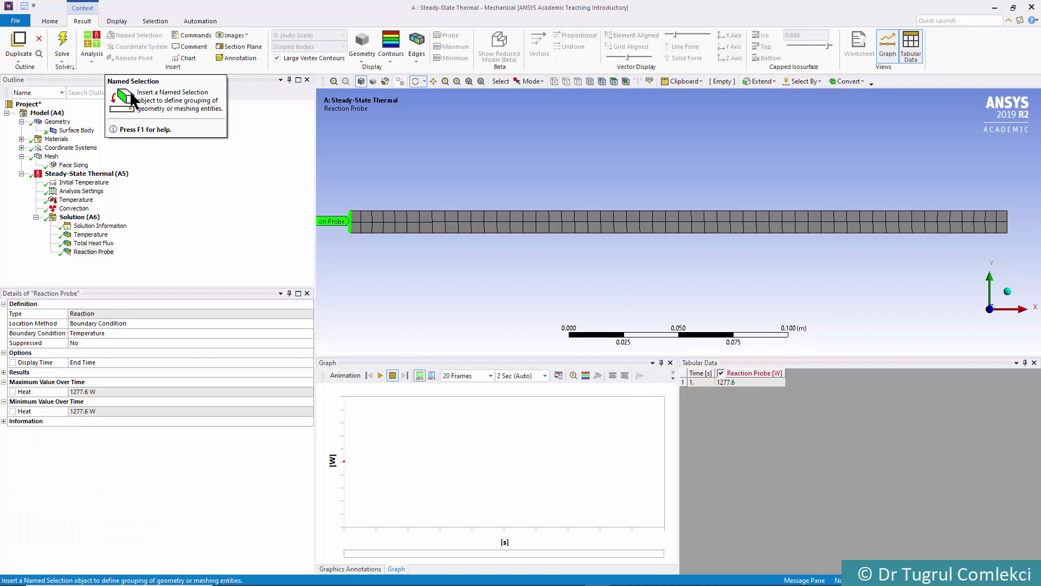
# Step: Review the 21.835–150 °C temperature contour, total heat flux and 1277.6 W reaction, then select Model
pyautogui.click(82, 235)
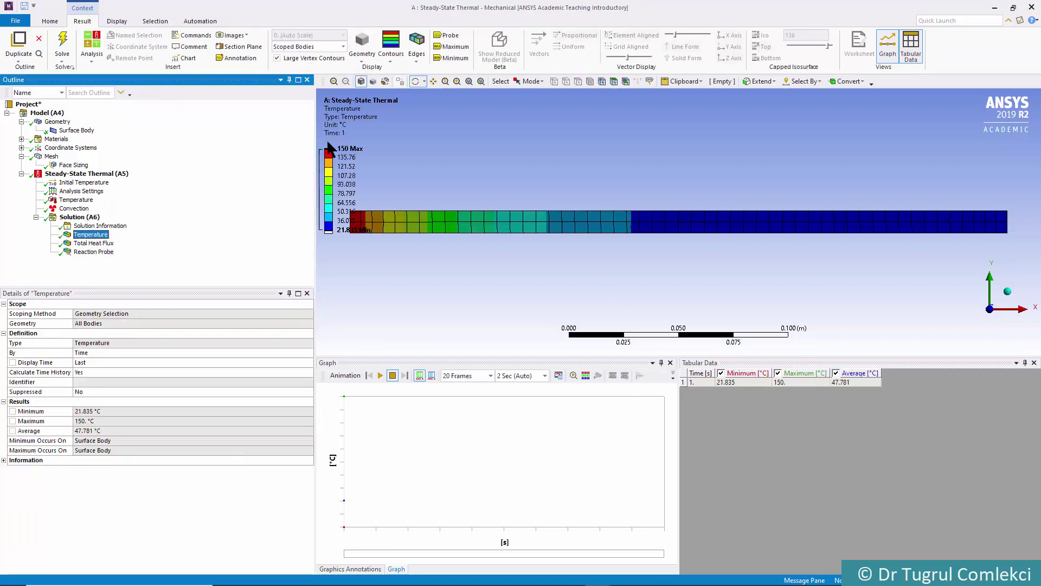
pyautogui.scroll(-1, 471, 206)
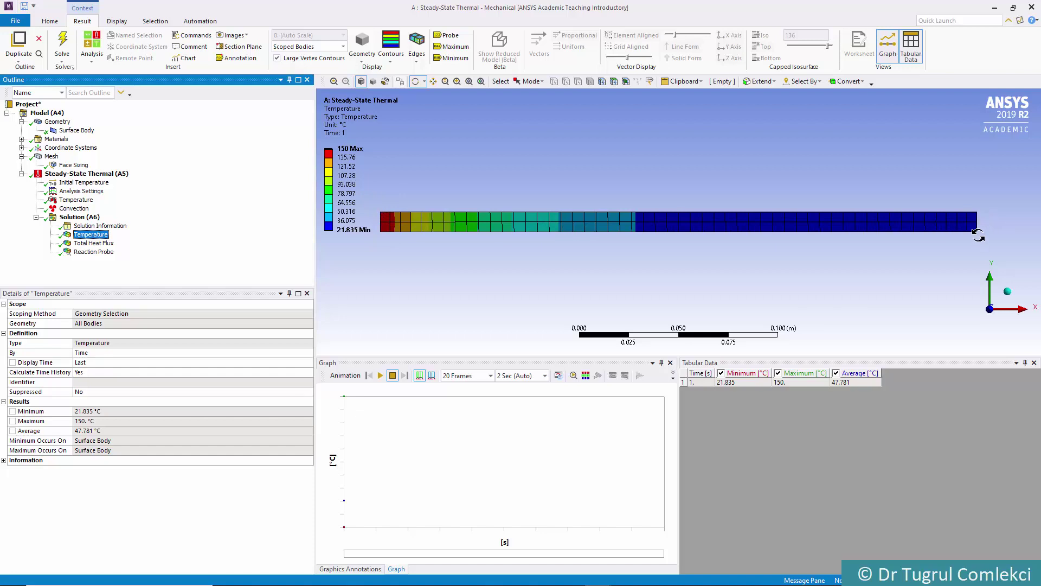
pyautogui.click(95, 246)
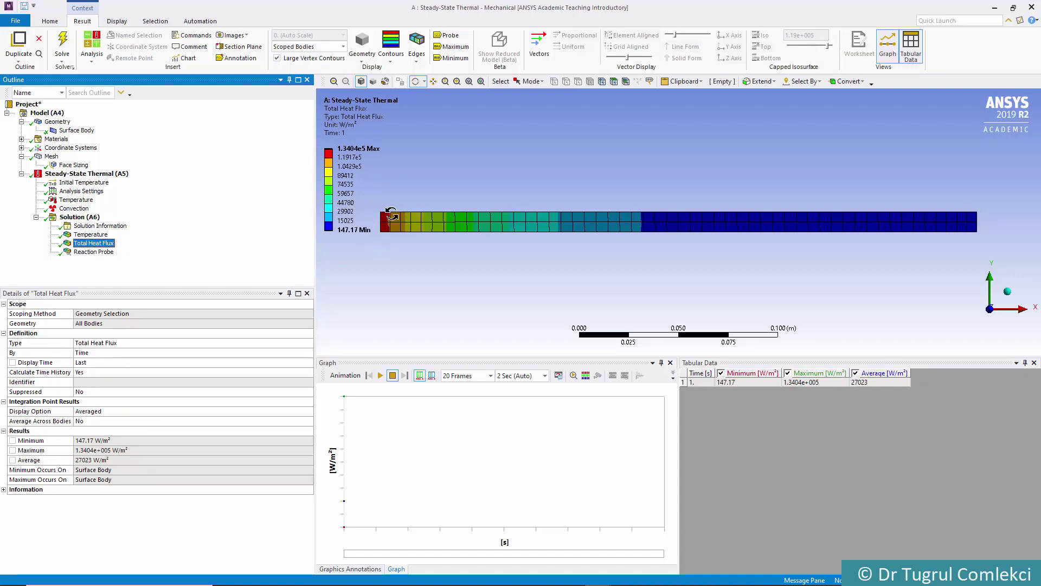
pyautogui.click(93, 252)
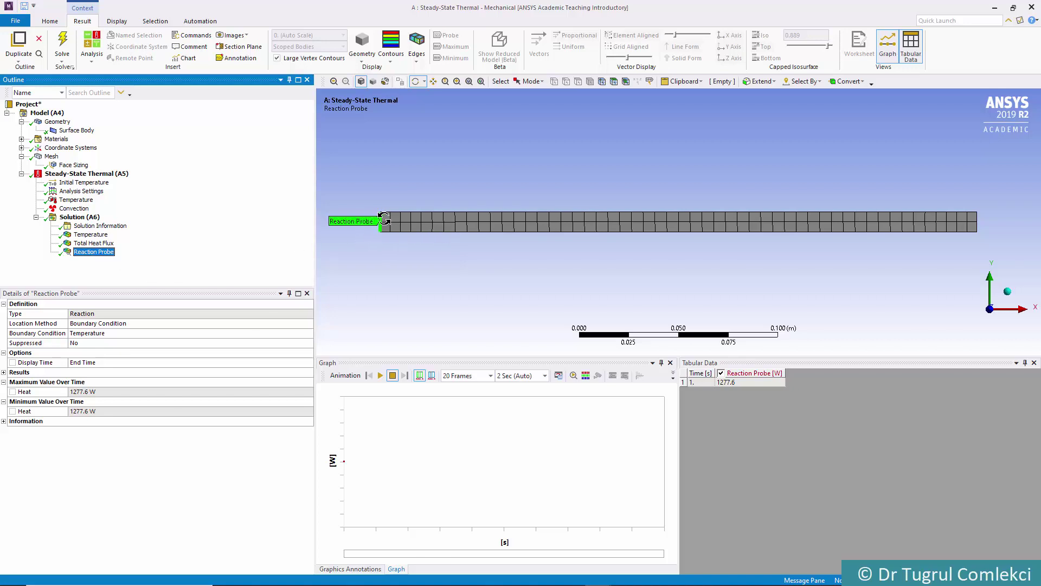
pyautogui.click(91, 234)
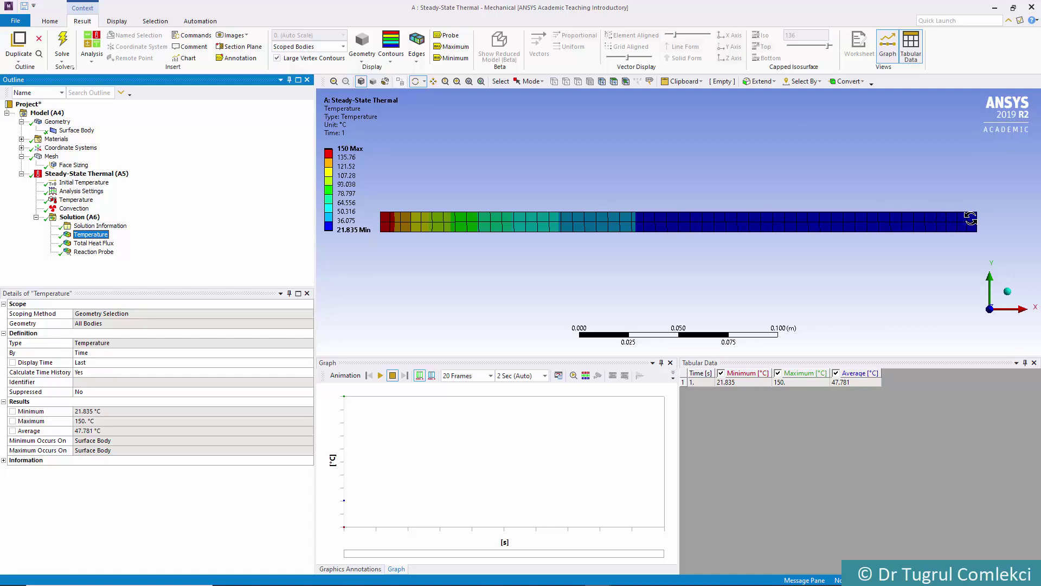
pyautogui.click(44, 114)
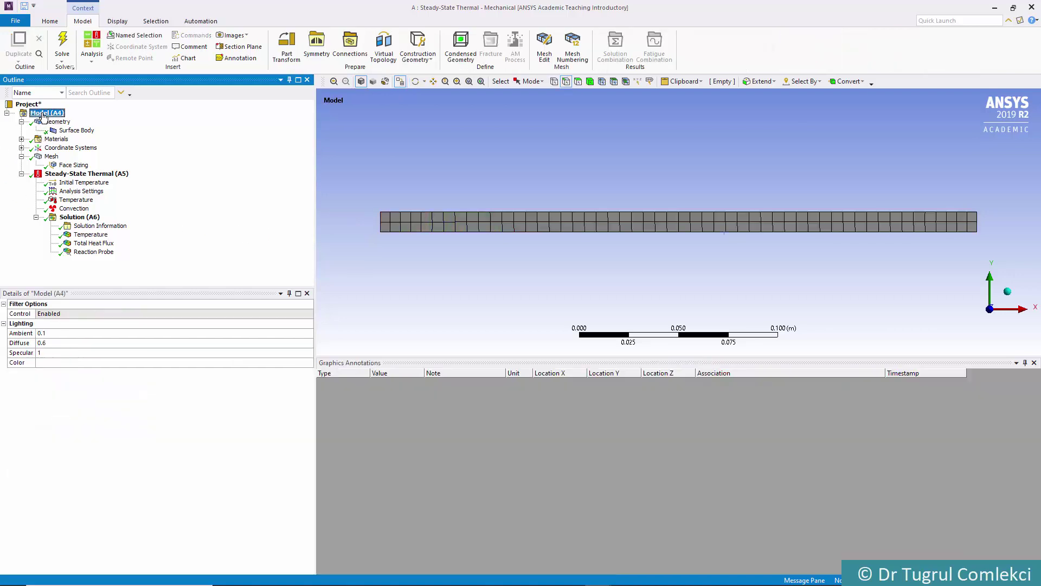
# Step: Insert a new Path under the Model for plotting results
pyautogui.rightClick(42, 116)
pyautogui.moveTo(76, 121)
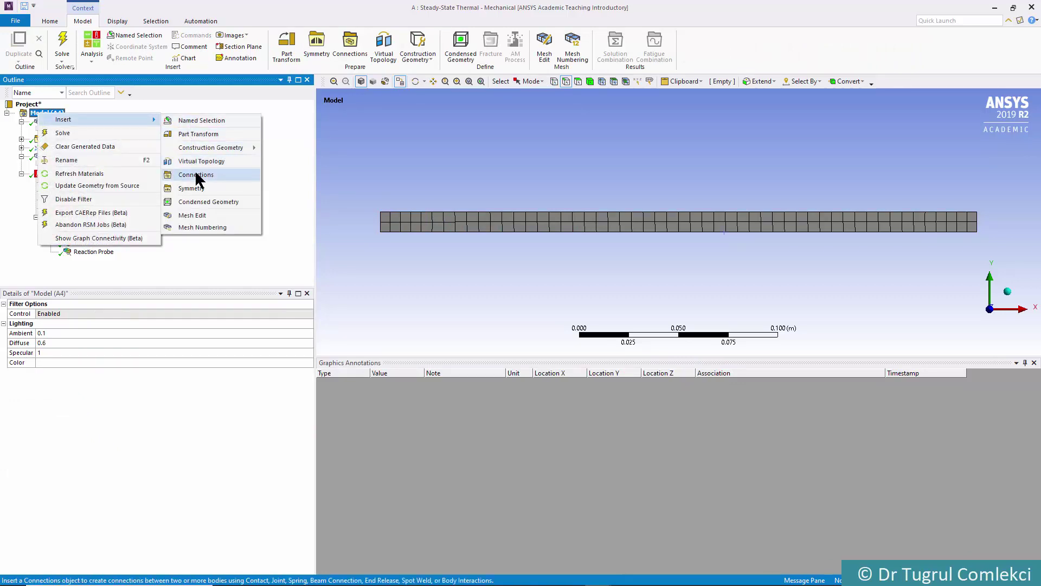
pyautogui.moveTo(215, 149)
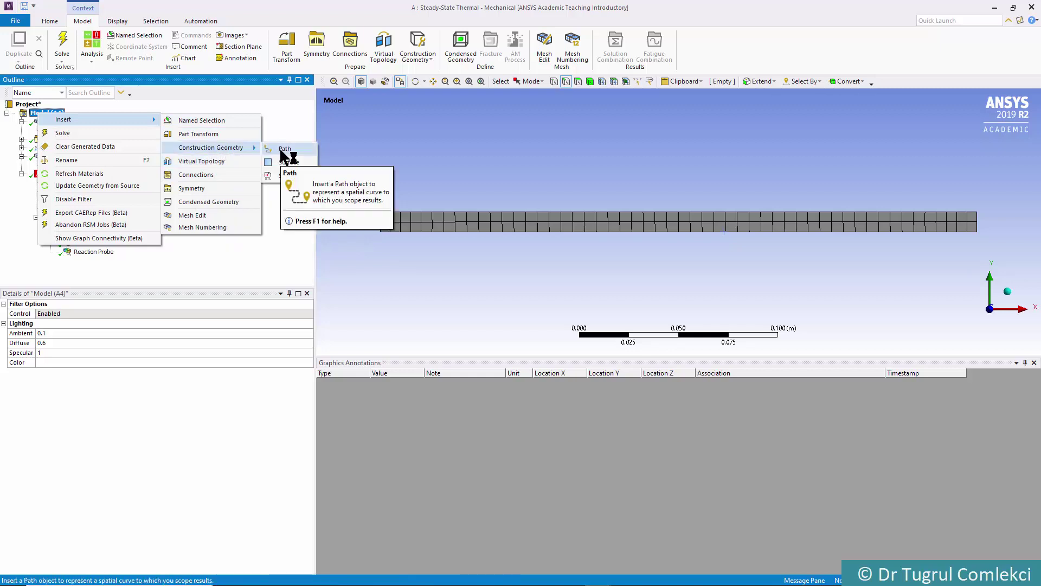
pyautogui.click(282, 149)
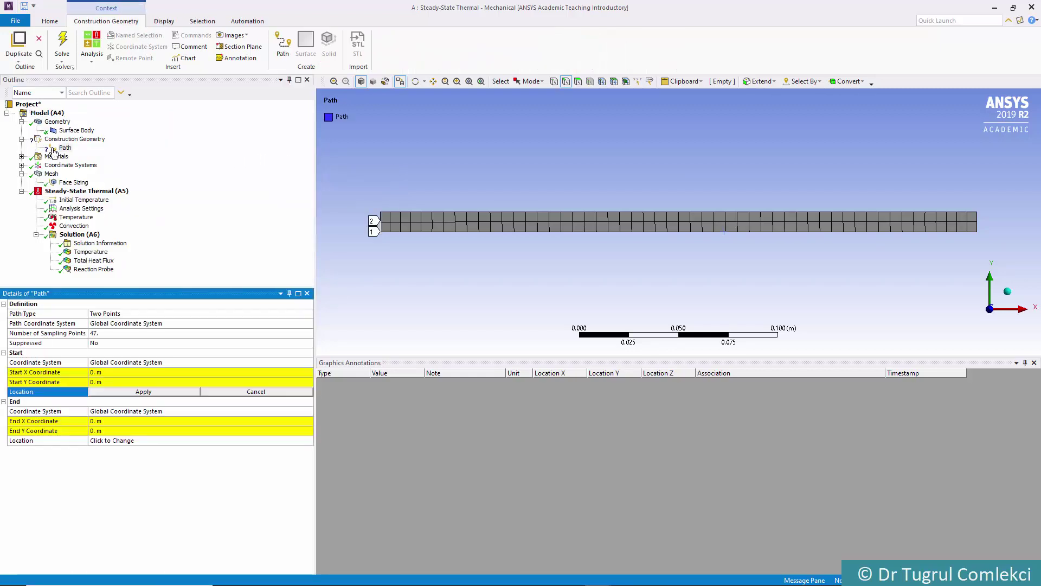
pyautogui.click(64, 148)
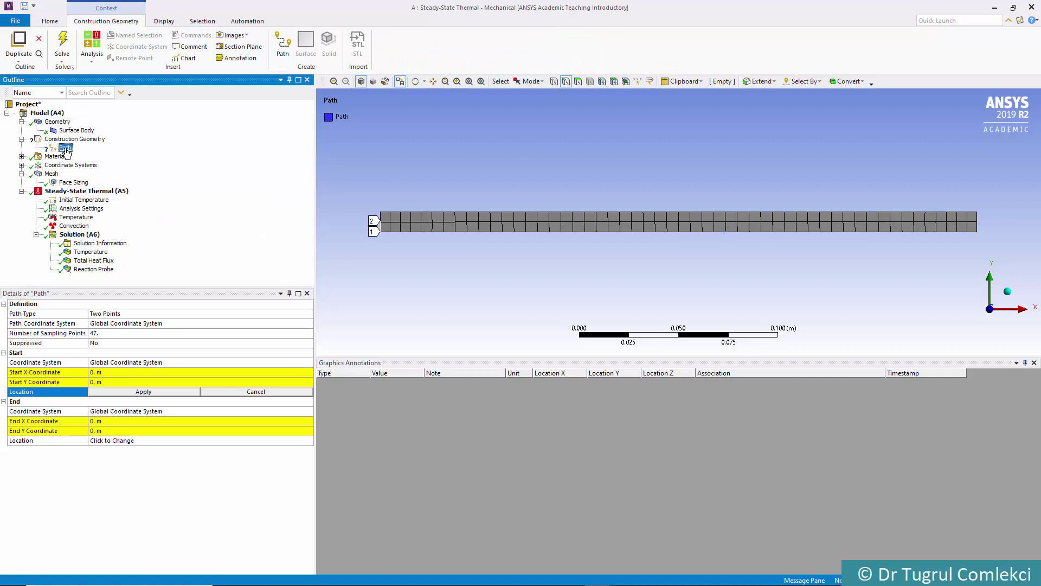
# Step: Set the path start Y to 0.005 m and its end to X 0.3 m, Y 5e-3 m
pyautogui.click(95, 381)
pyautogui.write('0')
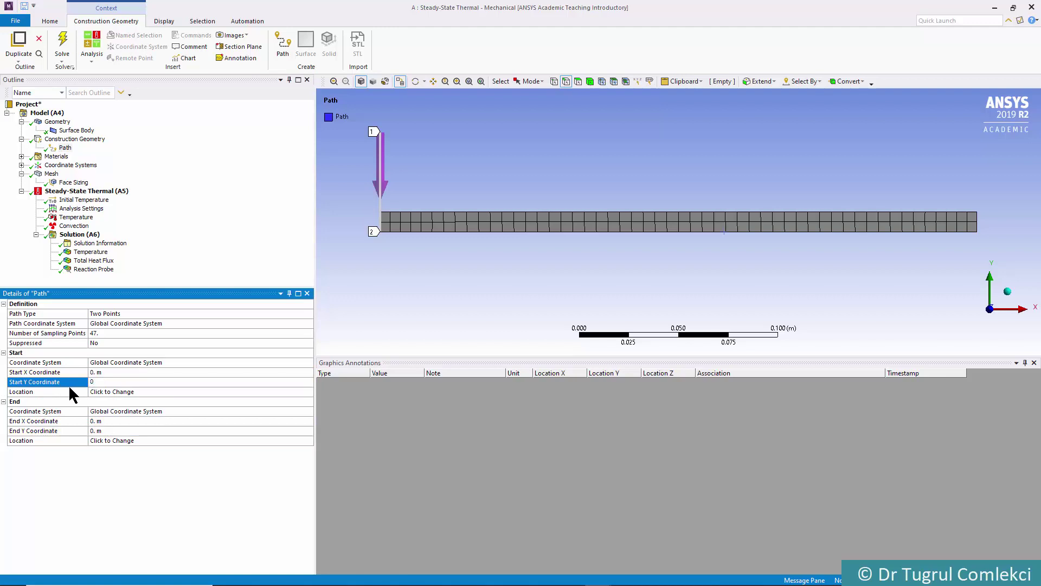
pyautogui.write('.05005')
pyautogui.press('Return')
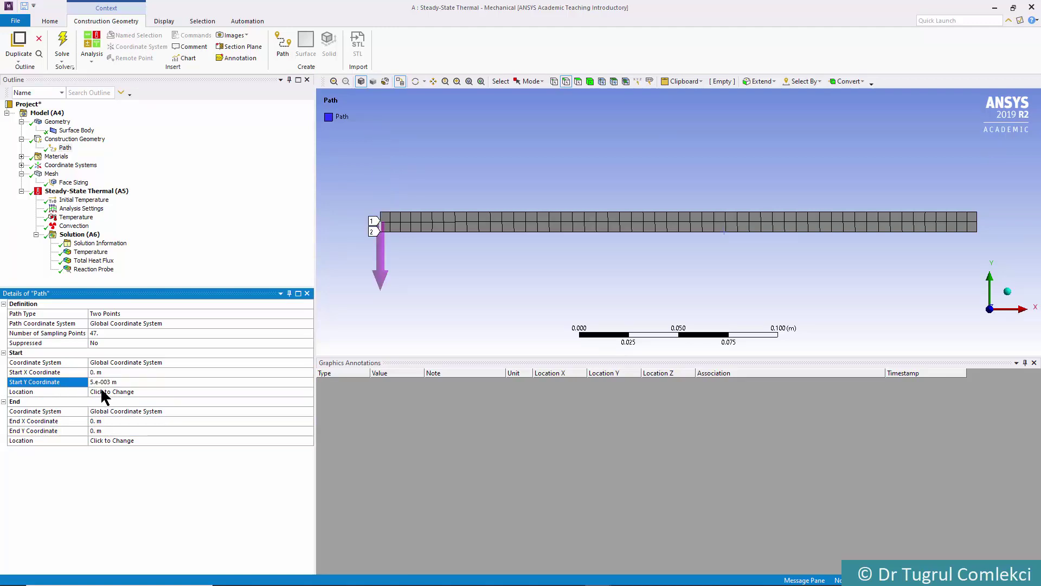
pyautogui.click(107, 421)
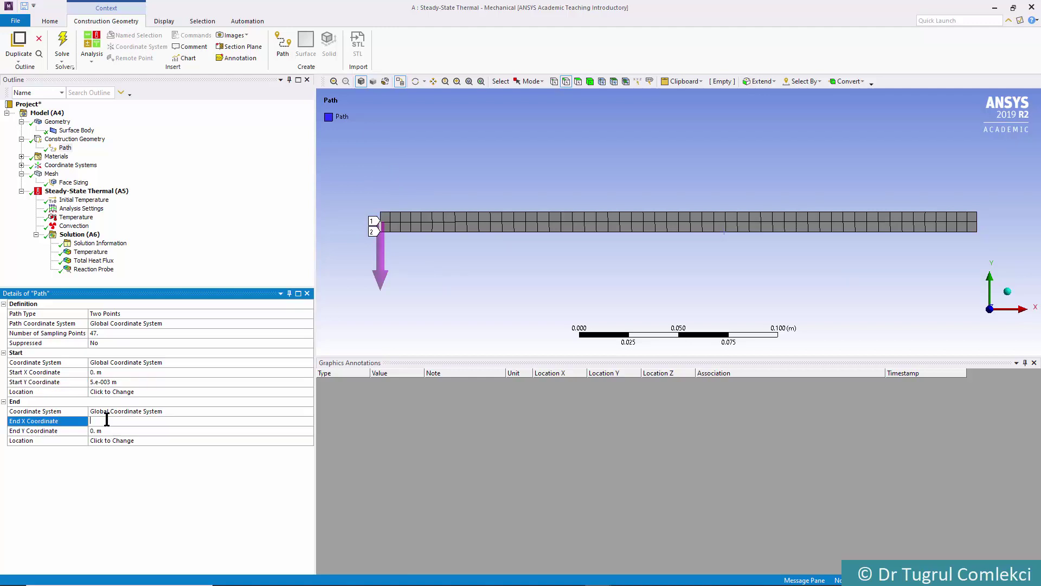
pyautogui.write('0.3')
pyautogui.press('Return')
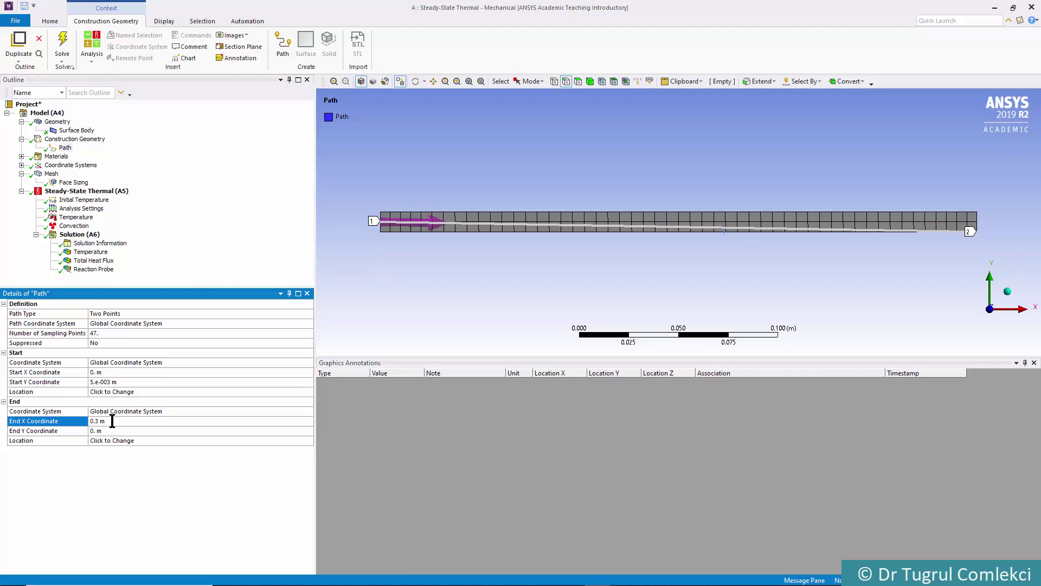
pyautogui.click(110, 430)
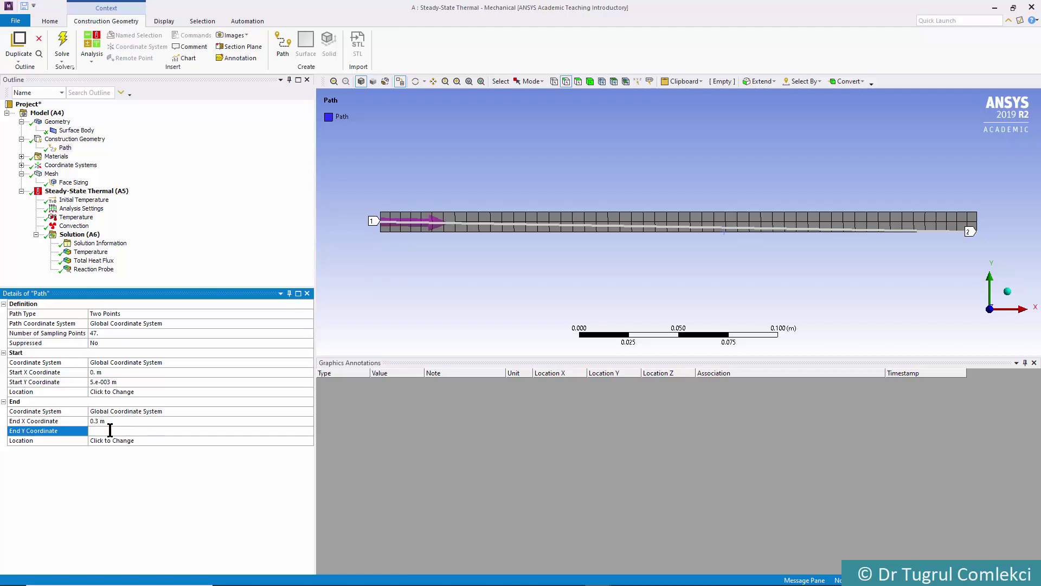
pyautogui.write('5e-3')
pyautogui.press('Return')
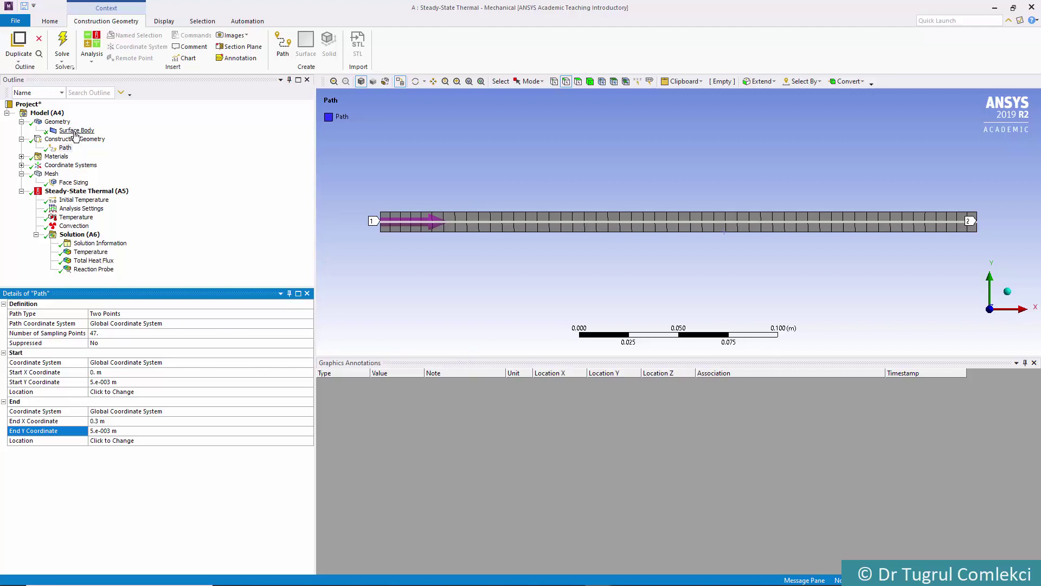
# Step: Add a second Temperature result under Solution
pyautogui.click(66, 147)
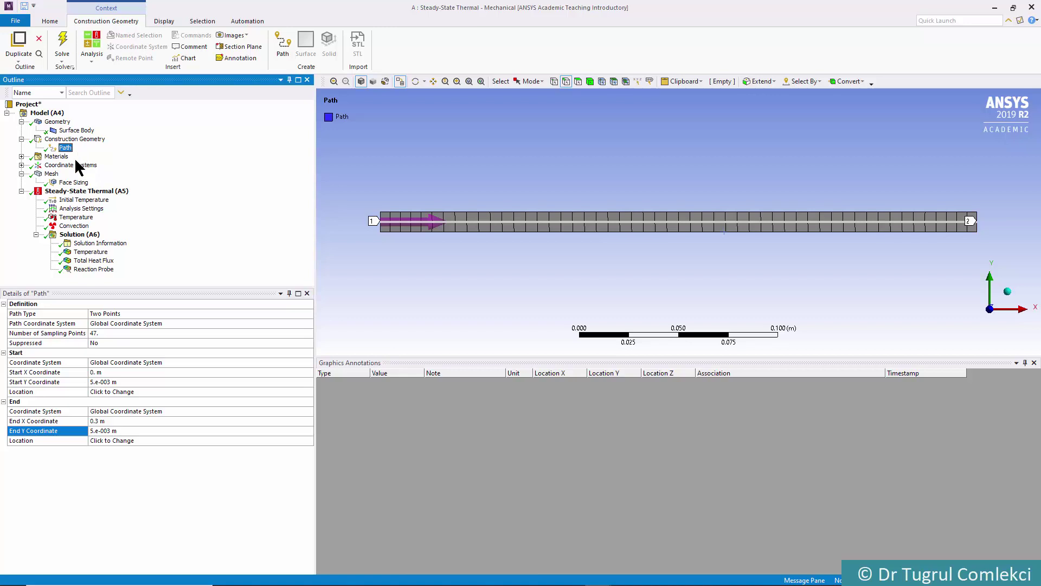
pyautogui.click(84, 237)
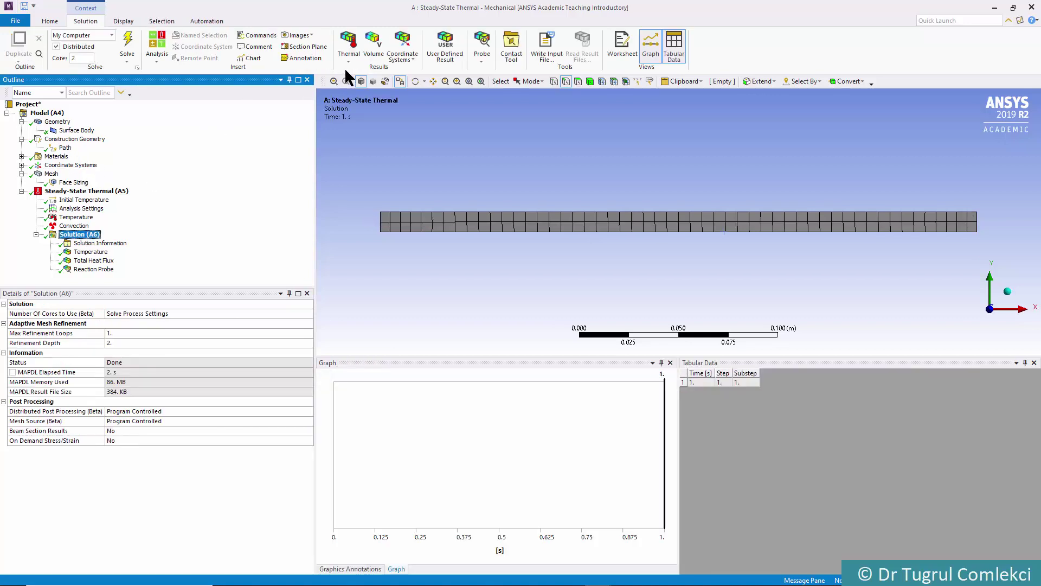
pyautogui.click(352, 64)
pyautogui.click(362, 70)
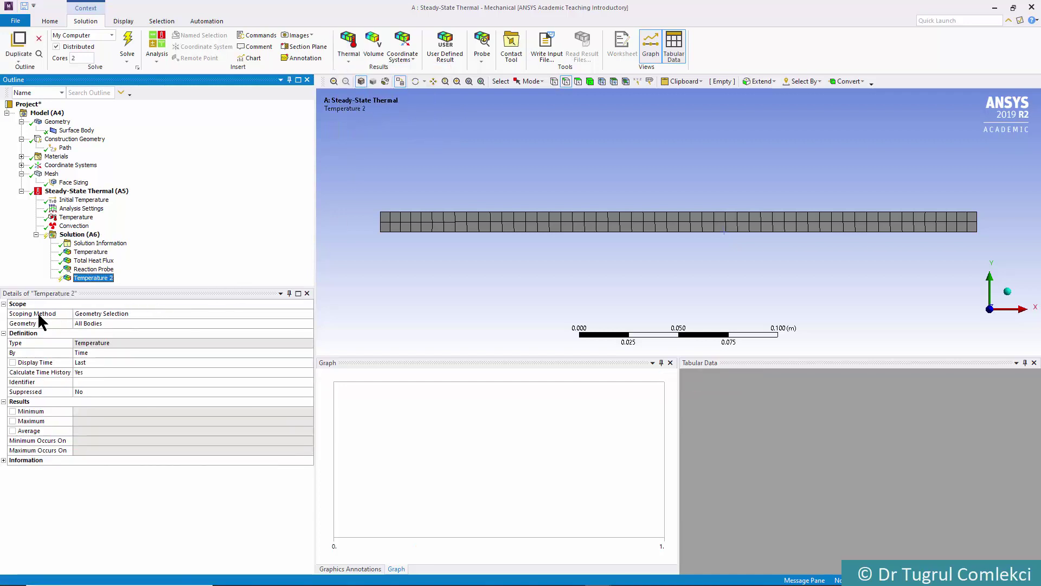
# Step: Scope Temperature 2 to the Path object via Scoping Method Path
pyautogui.click(115, 315)
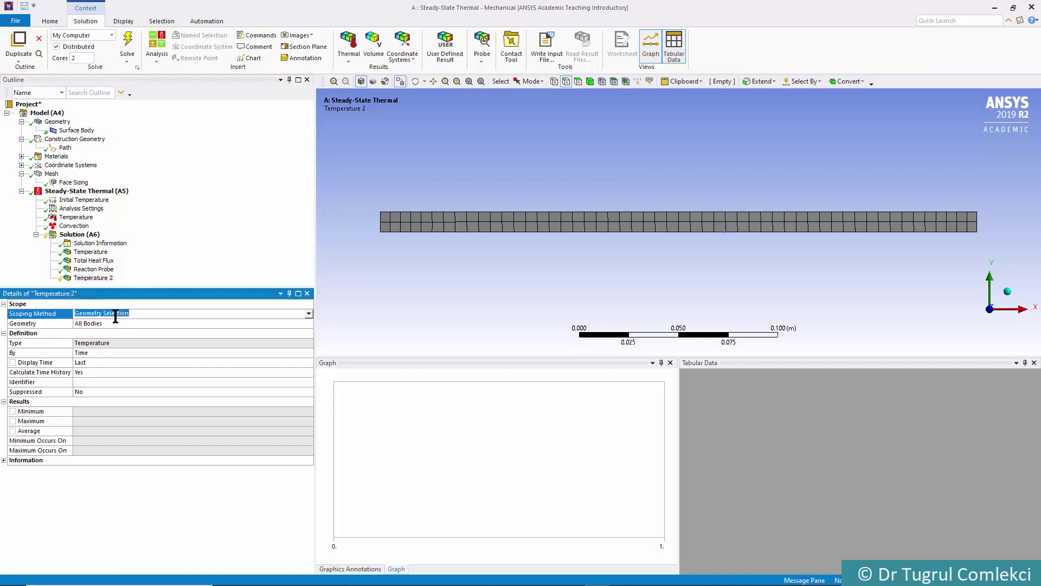
pyautogui.click(308, 313)
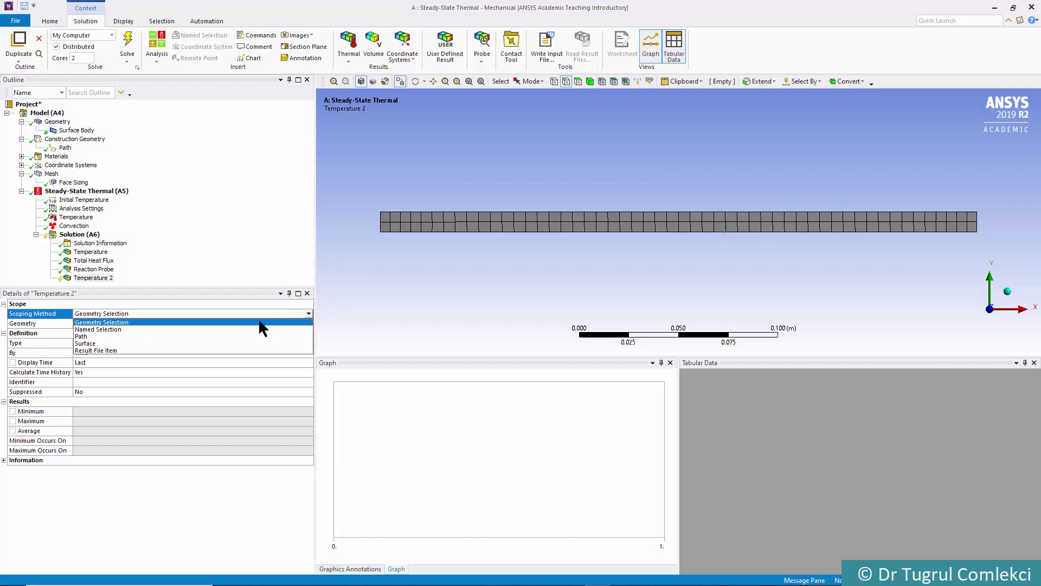
pyautogui.click(99, 336)
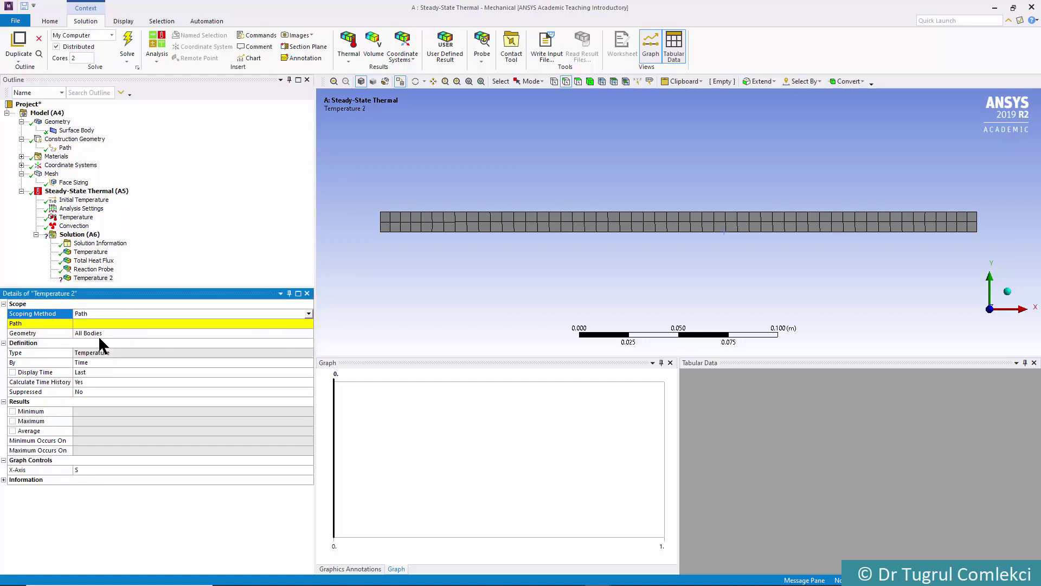
pyautogui.click(114, 322)
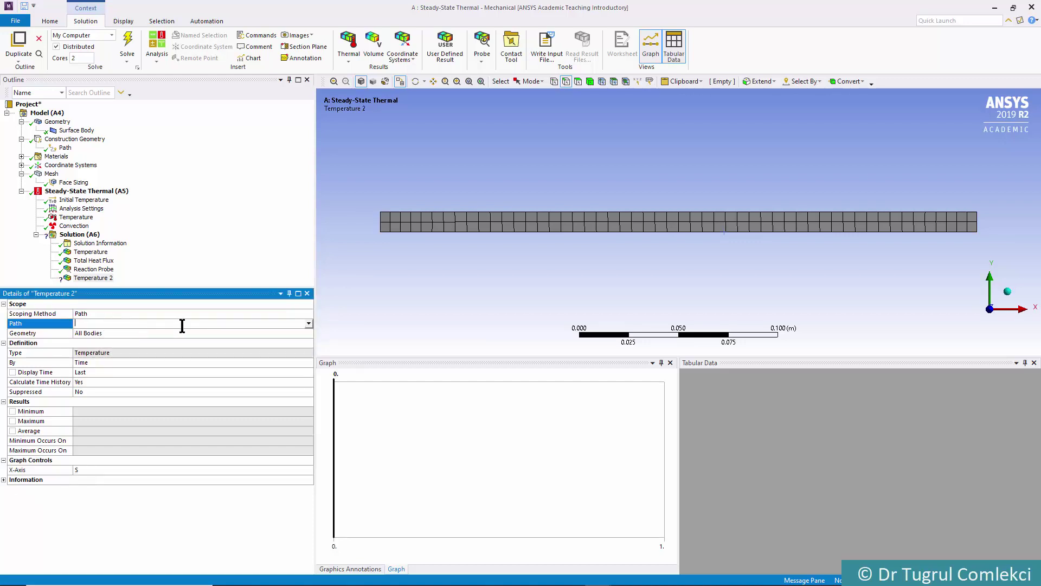
pyautogui.click(309, 323)
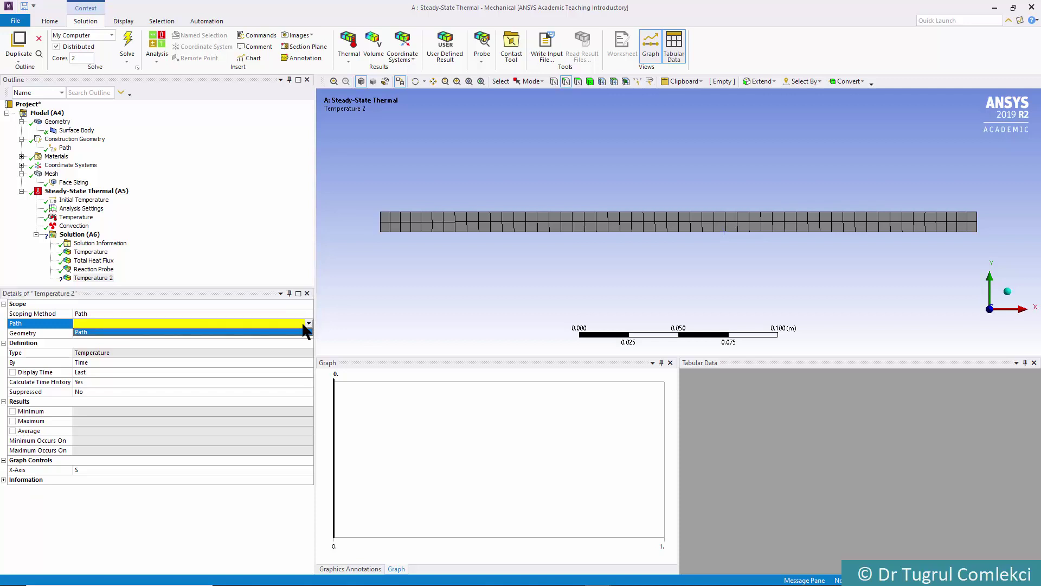
pyautogui.click(84, 333)
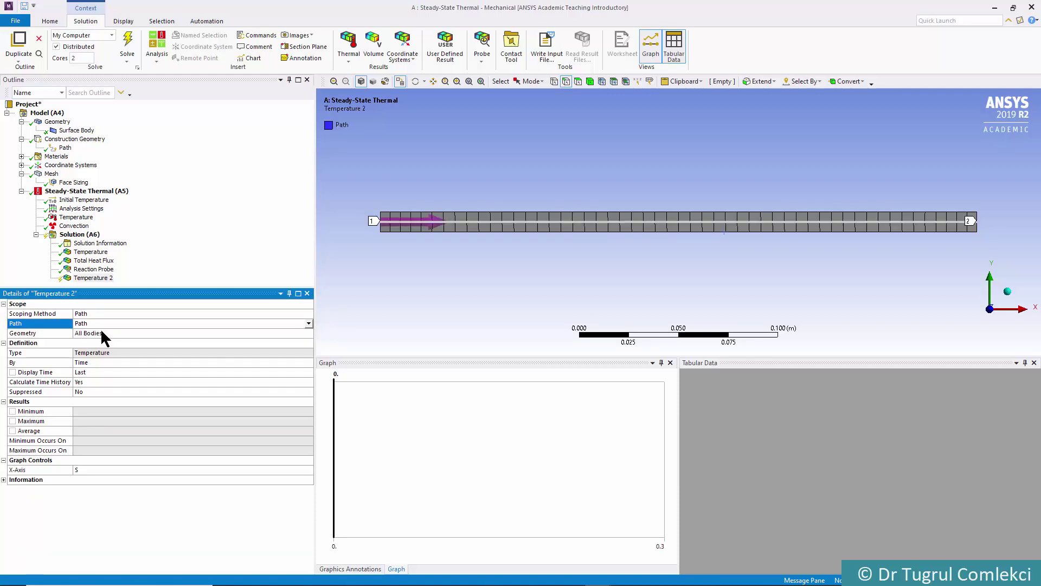
pyautogui.click(93, 279)
pyautogui.rightClick(95, 279)
# Step: Evaluate all results so Temperature 2 lists path temperatures falling from 150 °C to 21.841 °C
pyautogui.click(146, 299)
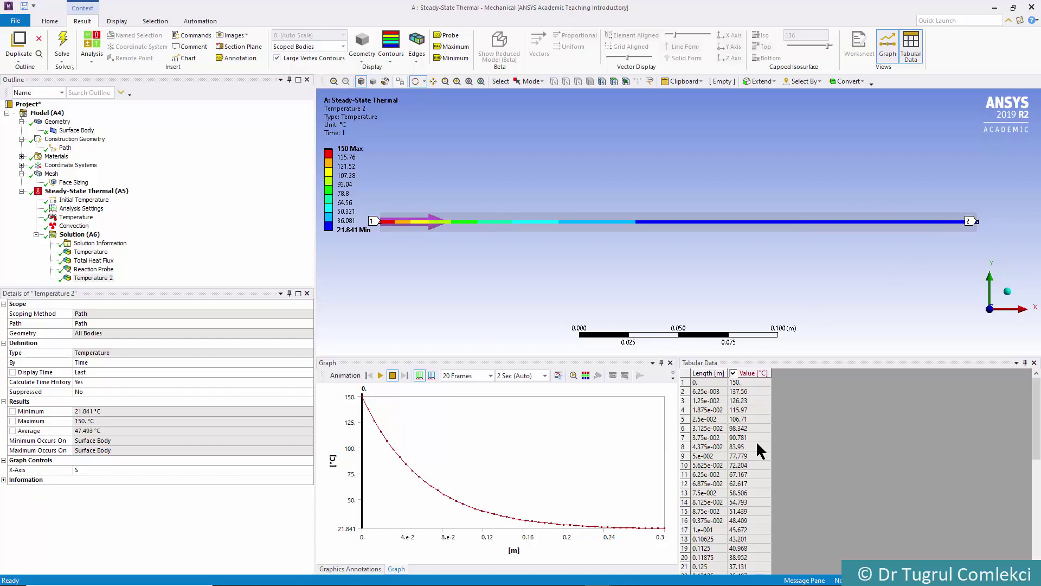
pyautogui.click(699, 381)
pyautogui.rightClick(698, 381)
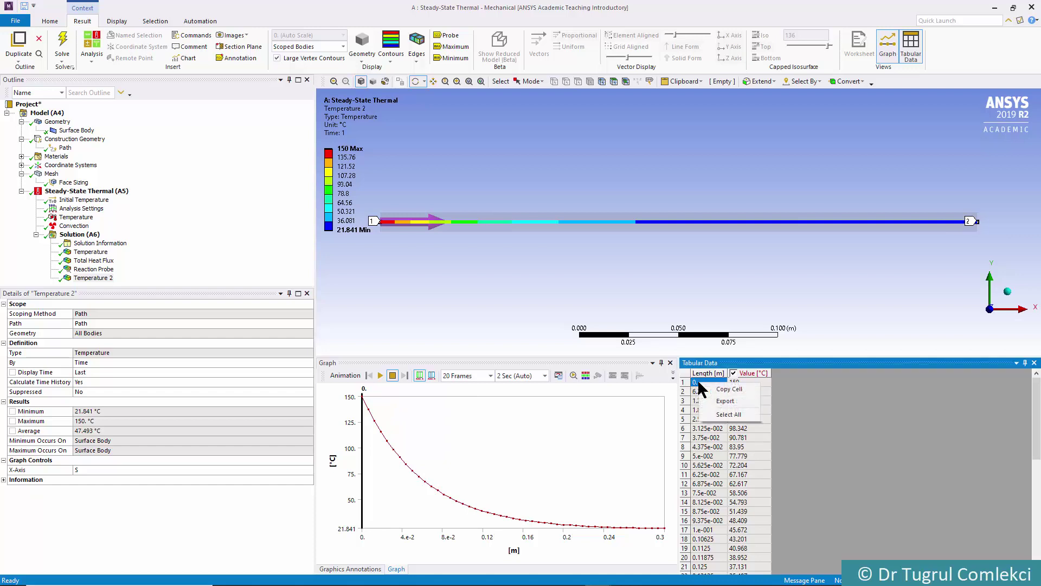
pyautogui.click(725, 401)
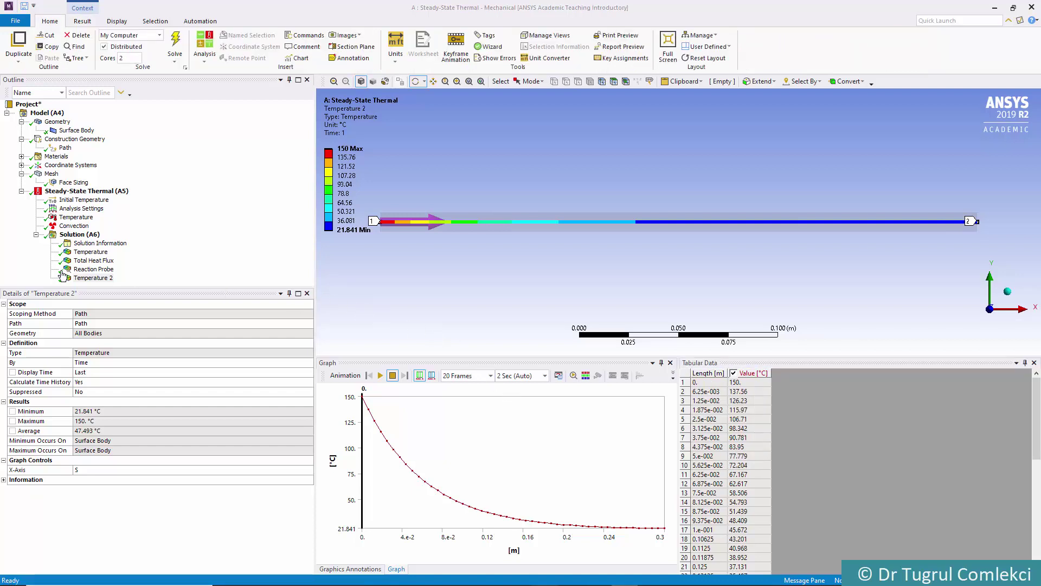
# Step: Orbit the full-body Temperature contour in 3-D, then show the Surface Body details
pyautogui.click(90, 253)
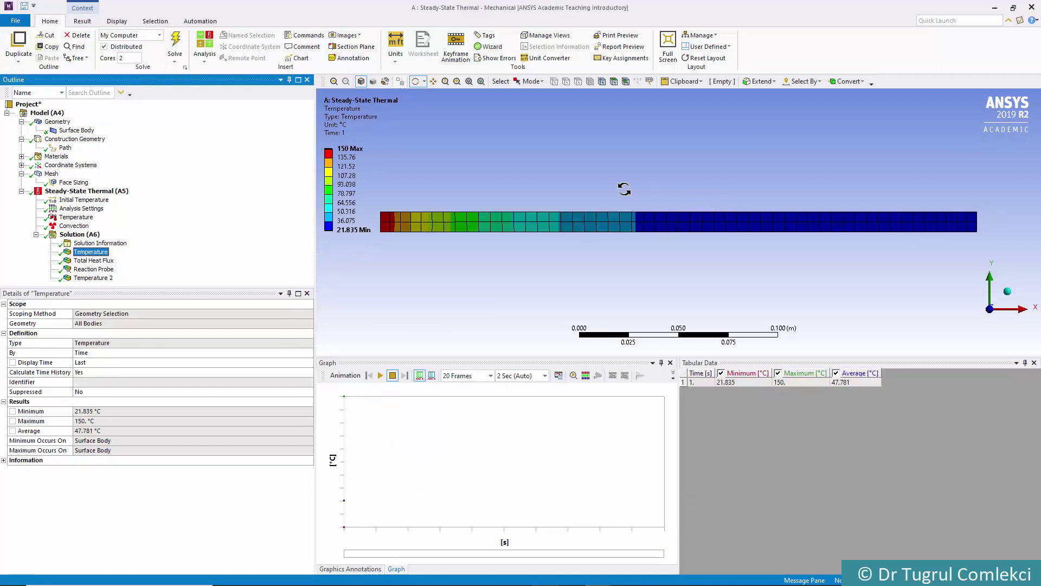
pyautogui.moveTo(621, 189); pyautogui.dragTo(623, 209)
pyautogui.scroll(4, 627, 209)
pyautogui.scroll(-3, 627, 209)
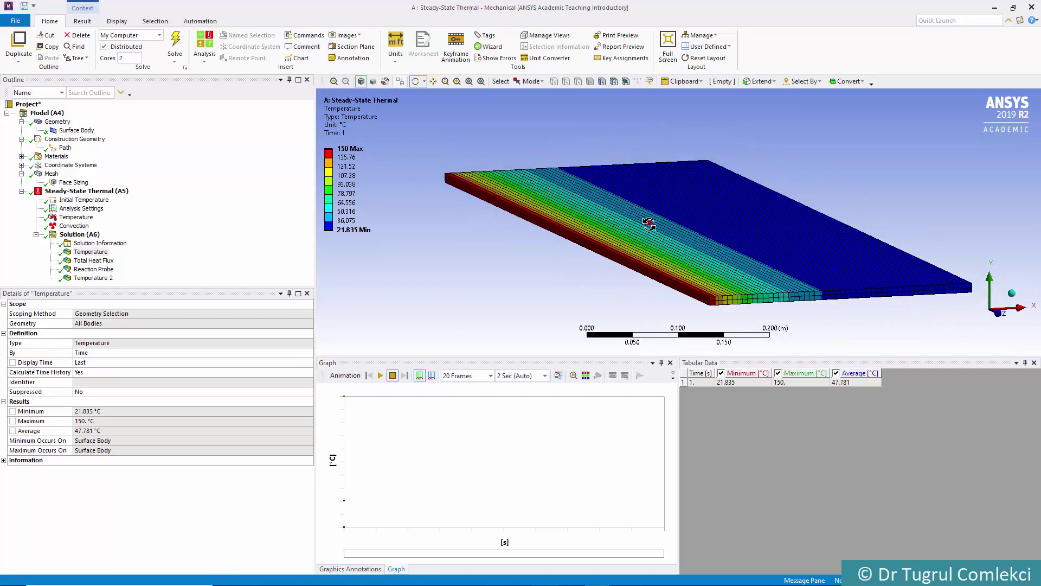
pyautogui.moveTo(647, 220); pyautogui.dragTo(709, 241)
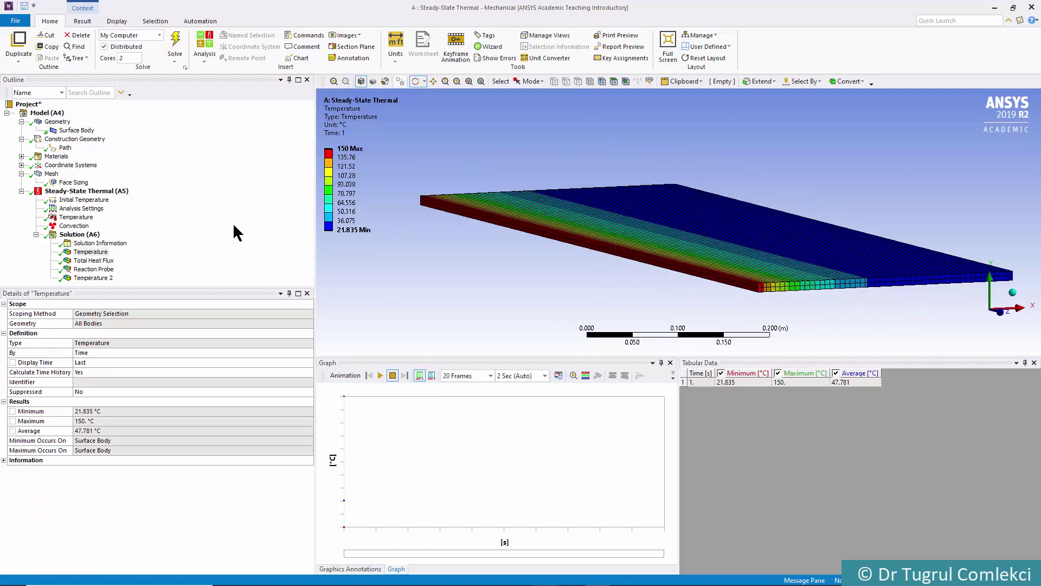
pyautogui.click(74, 131)
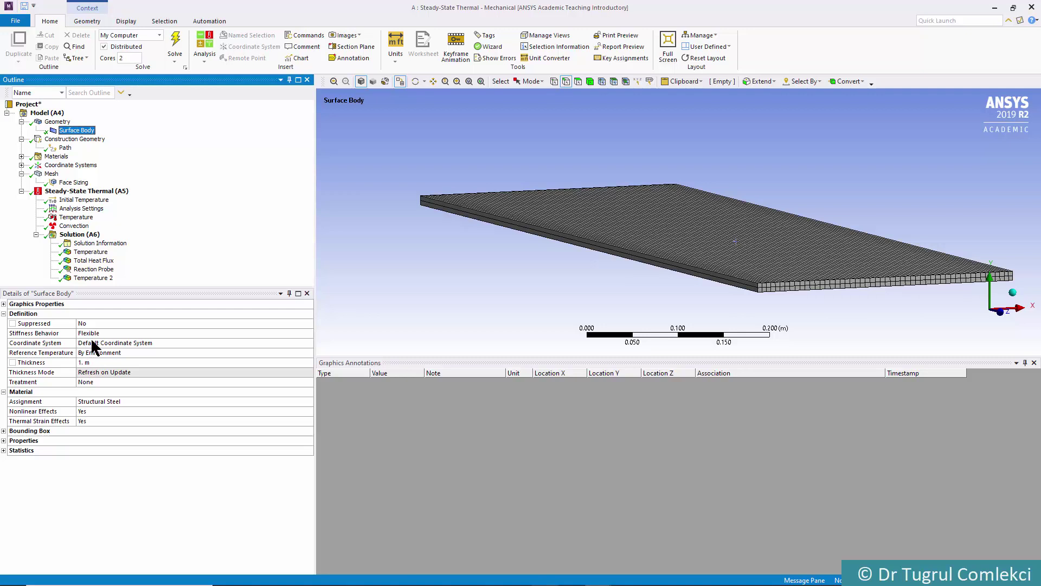
# Step: Read the 1277.6 W reaction heat, then change the Surface Body thickness to 0.5 m
pyautogui.click(99, 269)
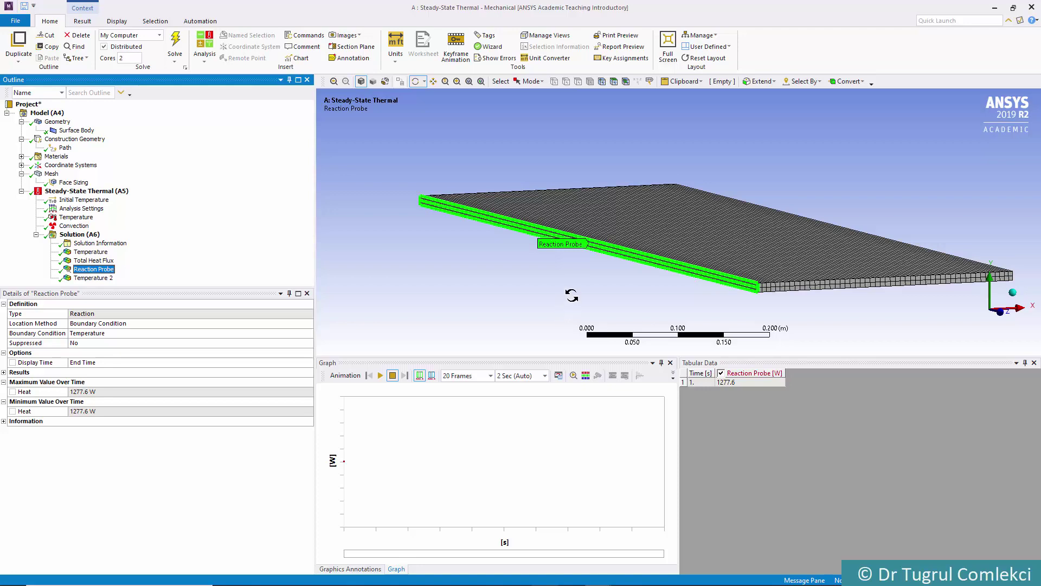
pyautogui.moveTo(615, 285); pyautogui.dragTo(603, 287)
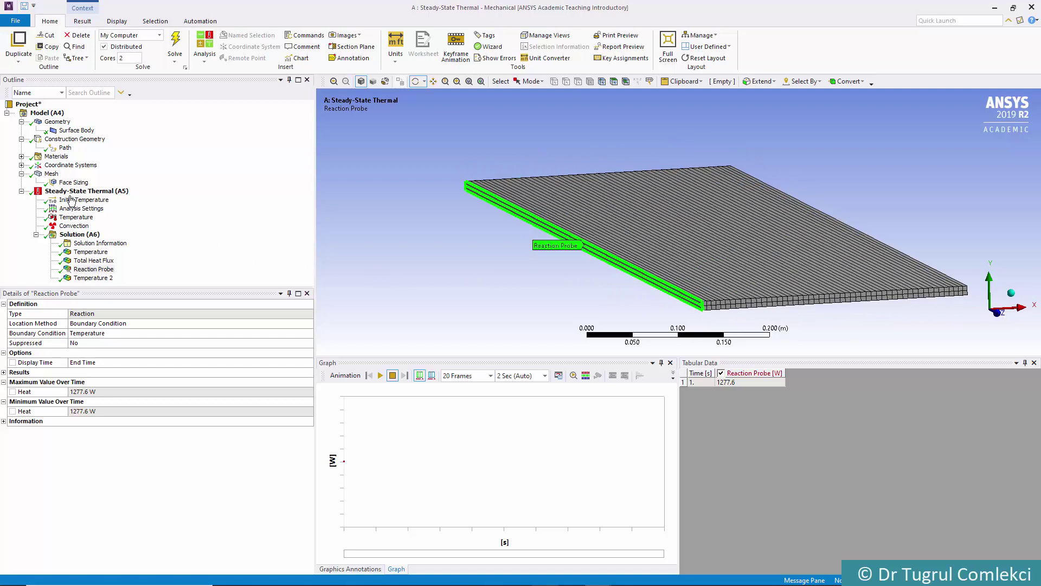
pyautogui.click(79, 130)
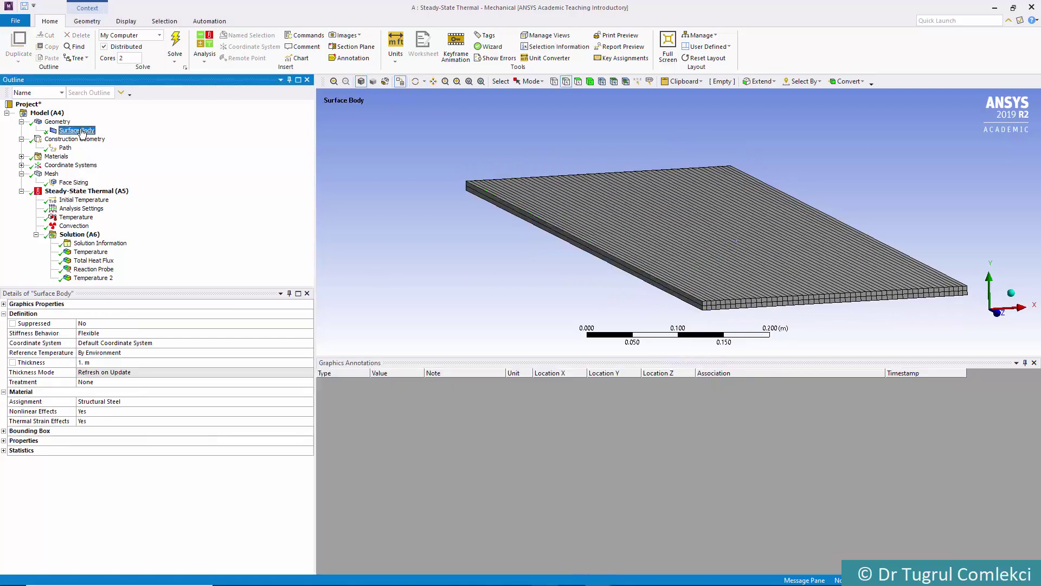
pyautogui.click(103, 353)
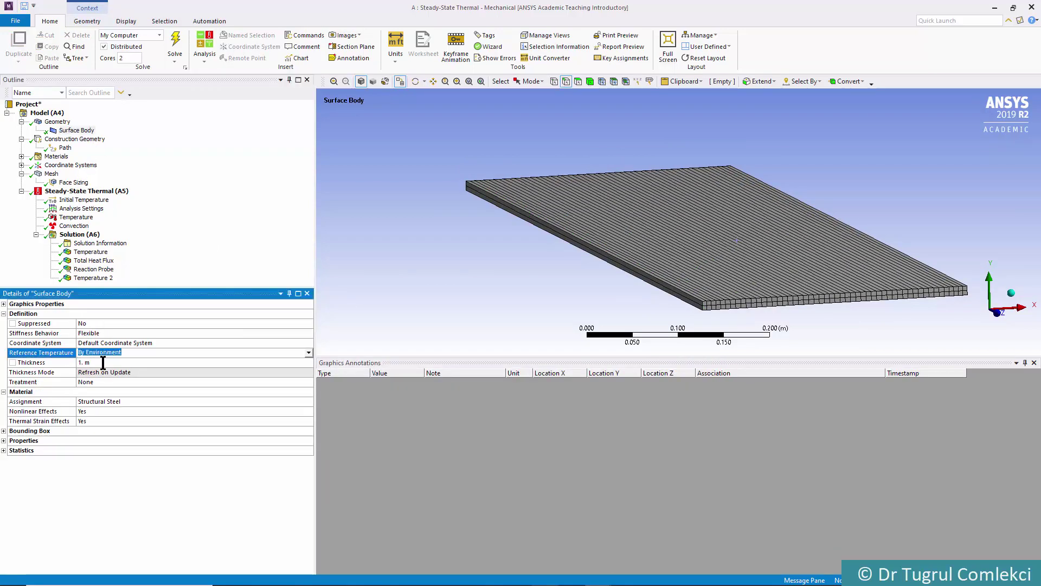
pyautogui.click(103, 362)
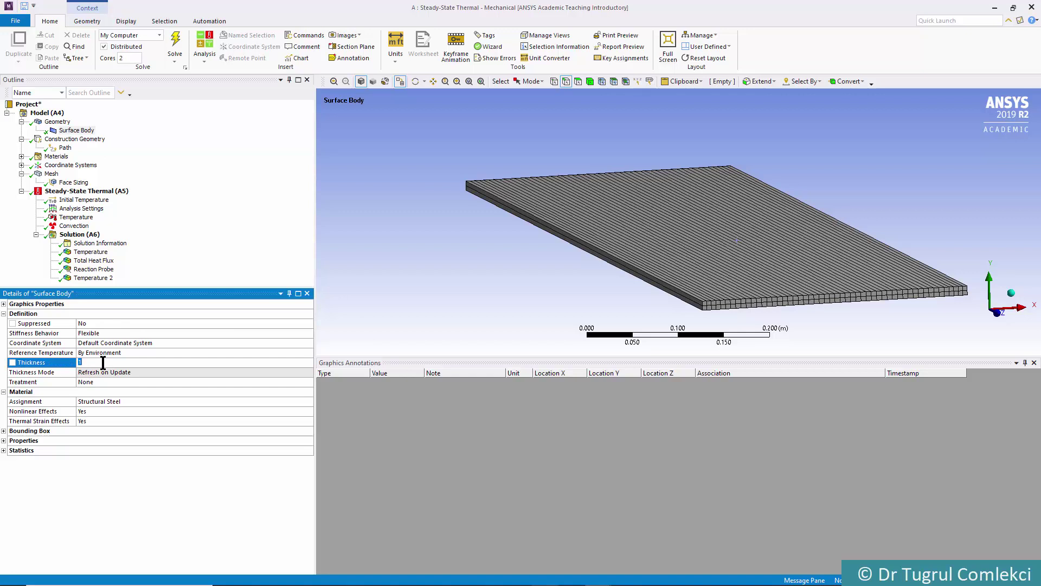
pyautogui.press('Return')
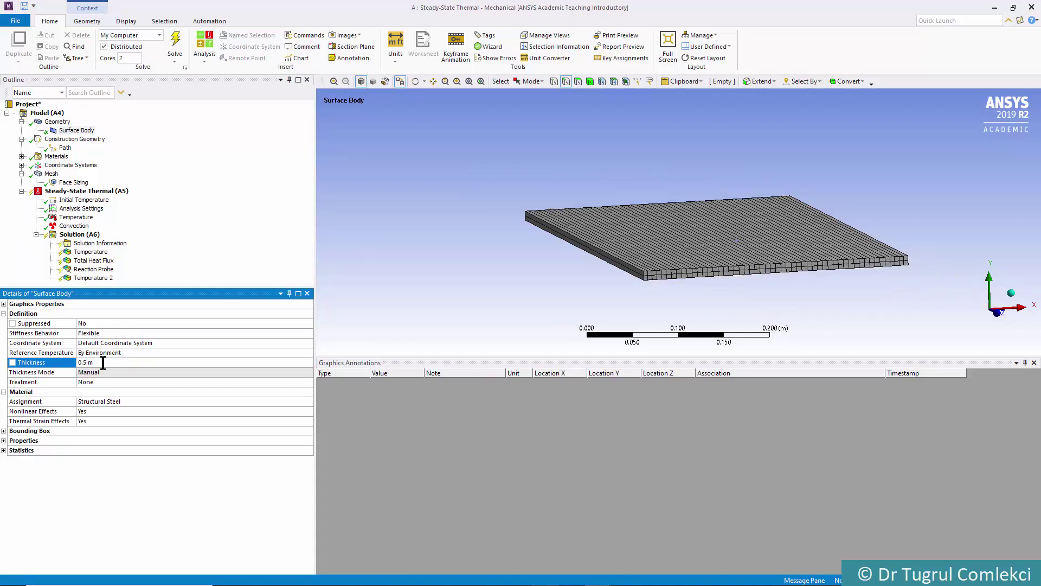
# Step: Re-solve and confirm the Reaction Probe reads 638.78 W while temperature stays 21.835–150 °C
pyautogui.click(176, 43)
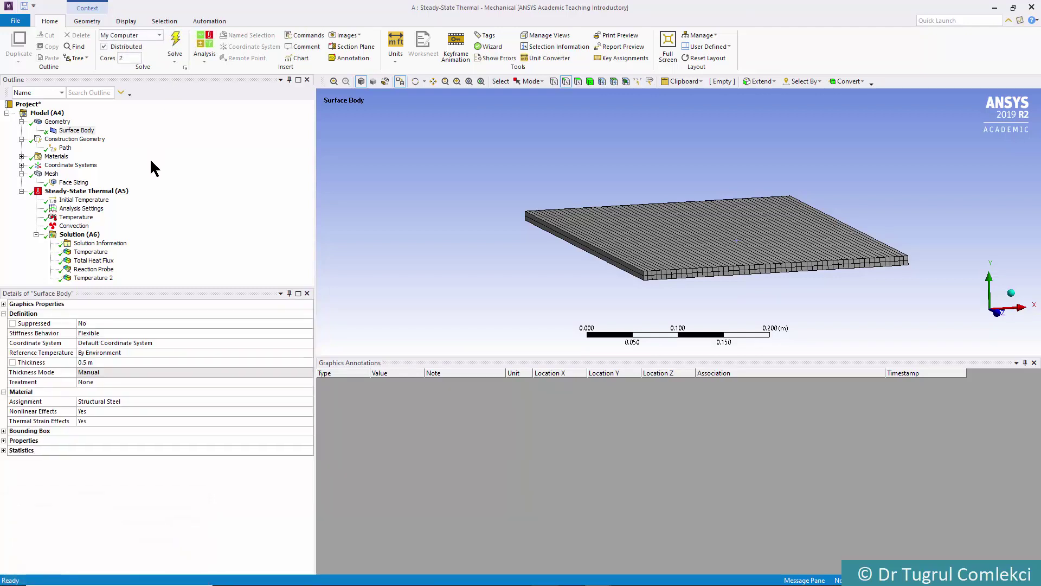
pyautogui.click(94, 270)
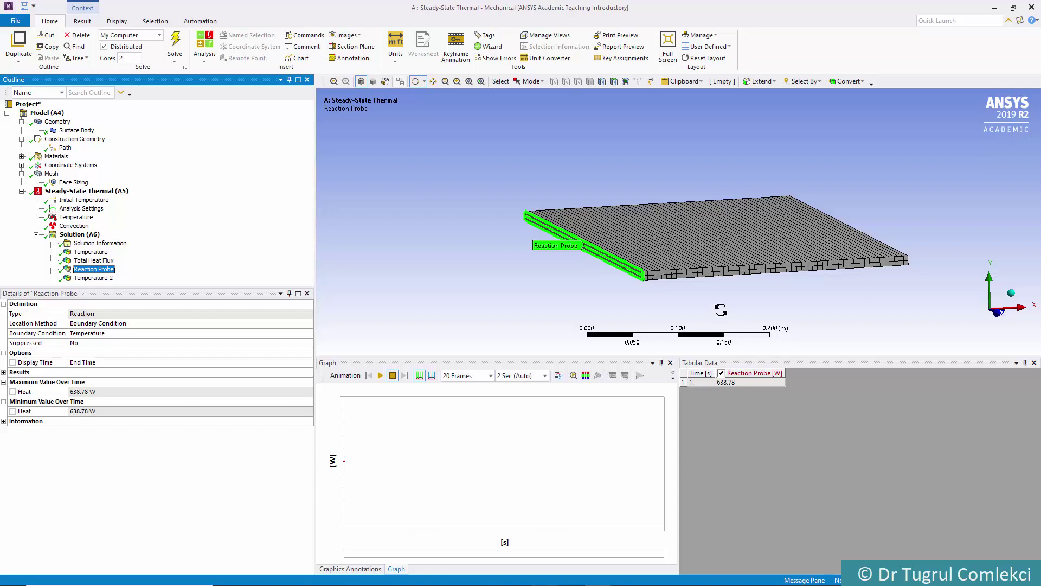
pyautogui.moveTo(715, 271); pyautogui.dragTo(710, 265)
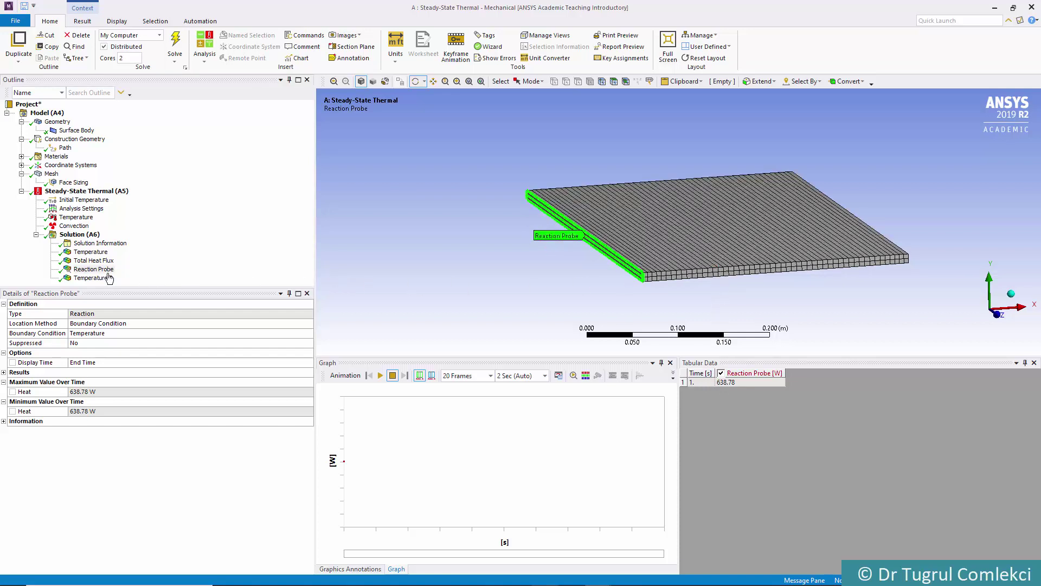
pyautogui.click(84, 255)
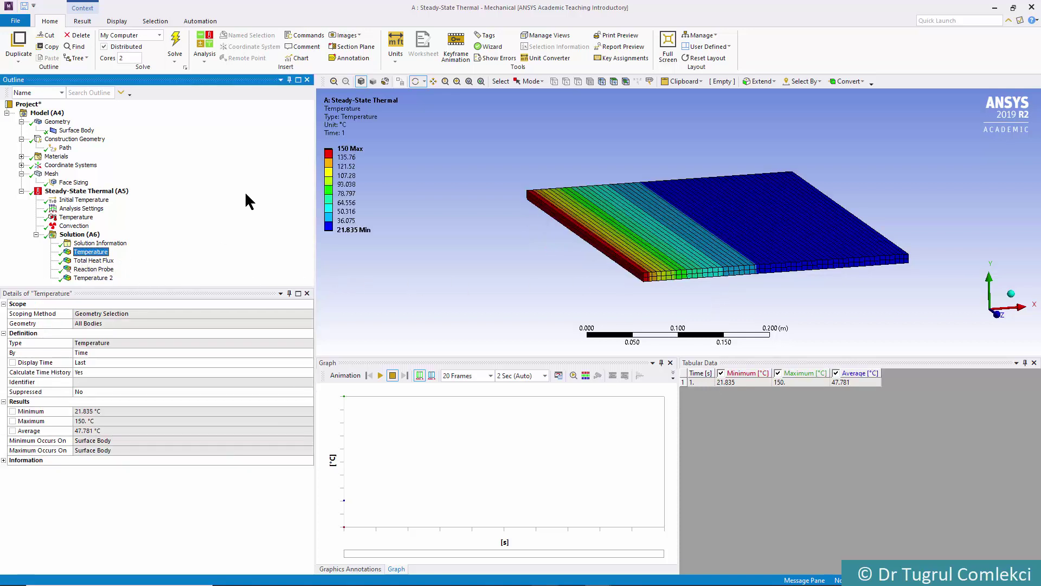